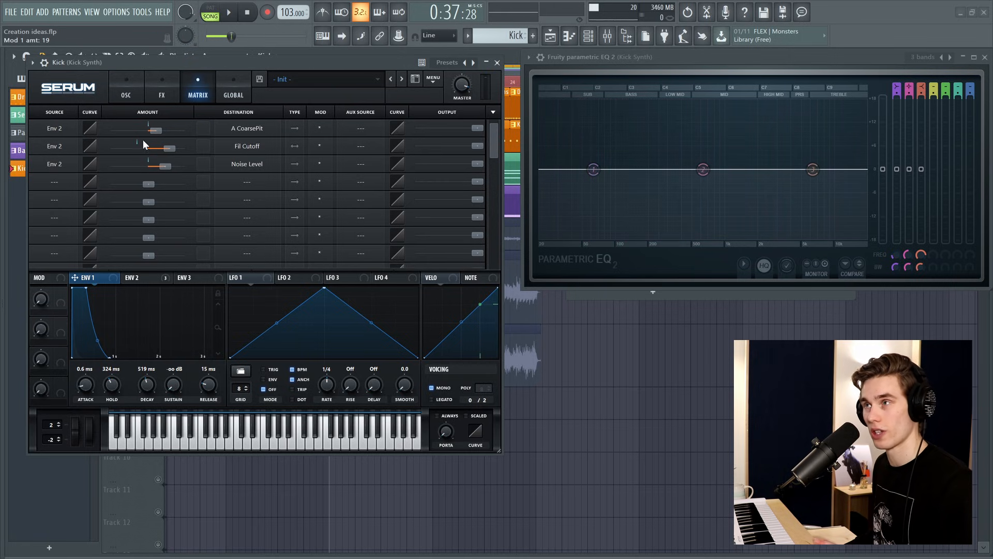
Step: Reset the Kick synth to the Init preset
click(126, 91)
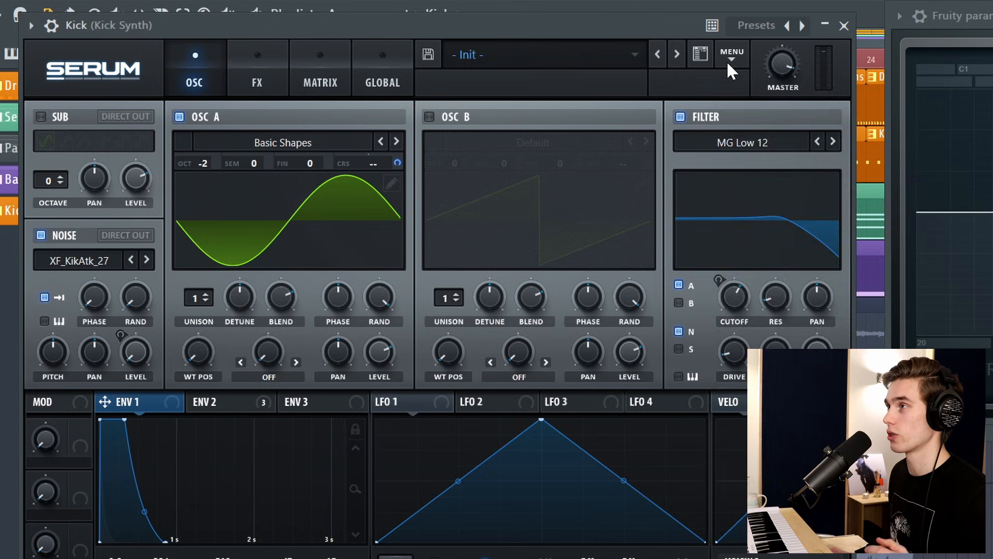
click(433, 80)
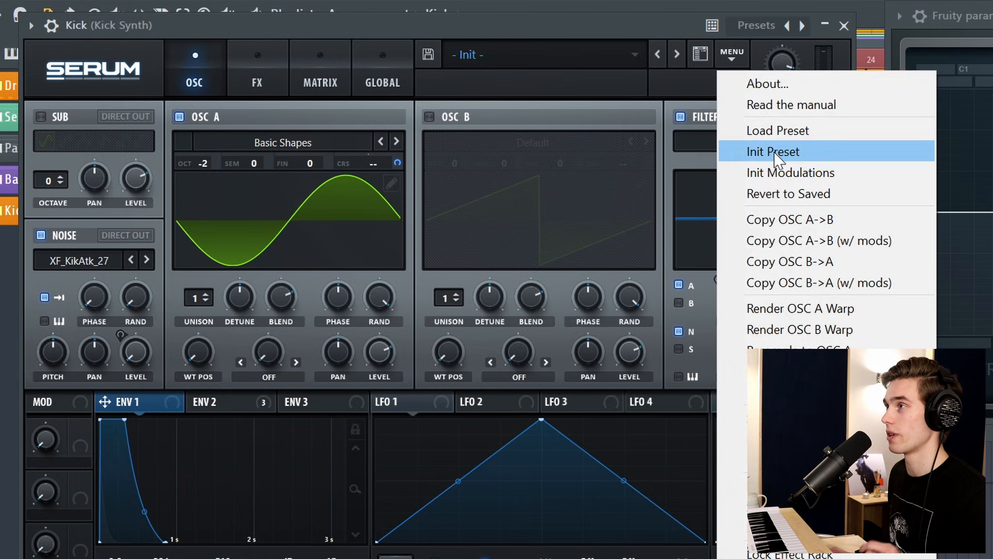
click(458, 137)
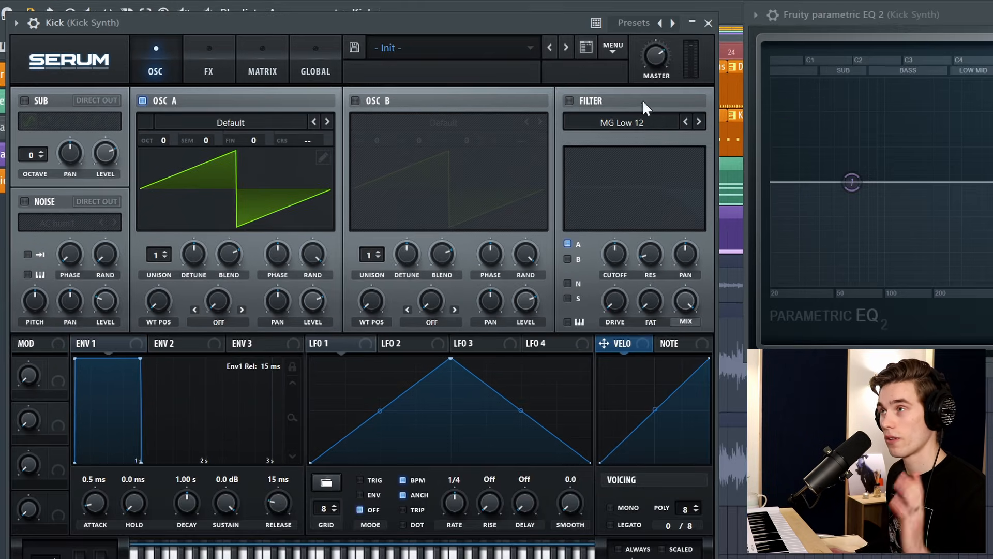
Step: Set the oscillator quality to 4X and switch the voicing to Mono
click(316, 67)
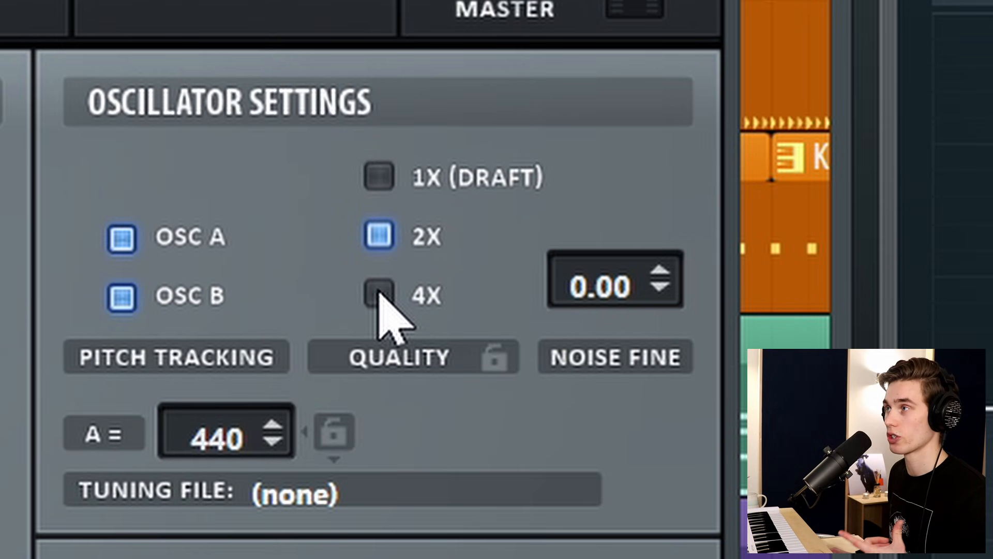
click(379, 293)
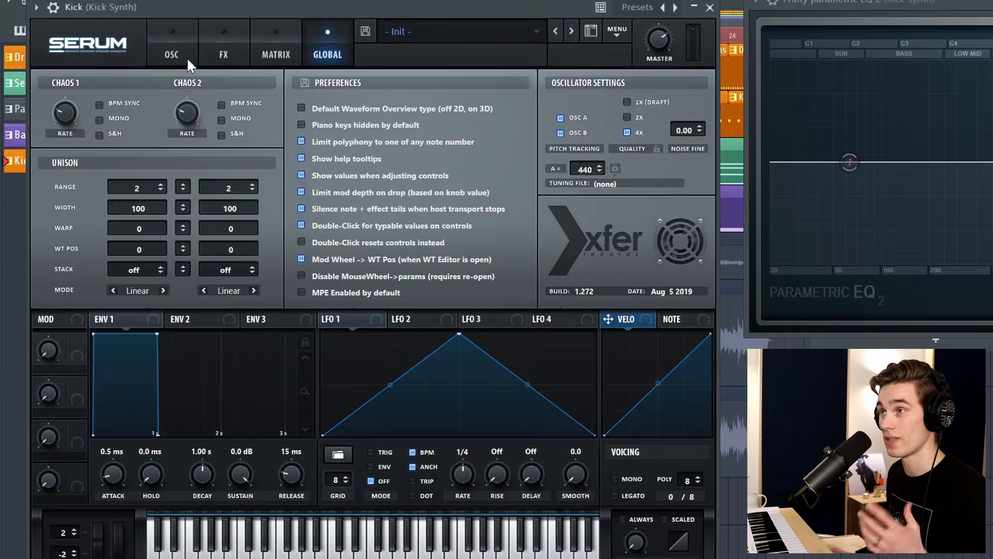
click(176, 52)
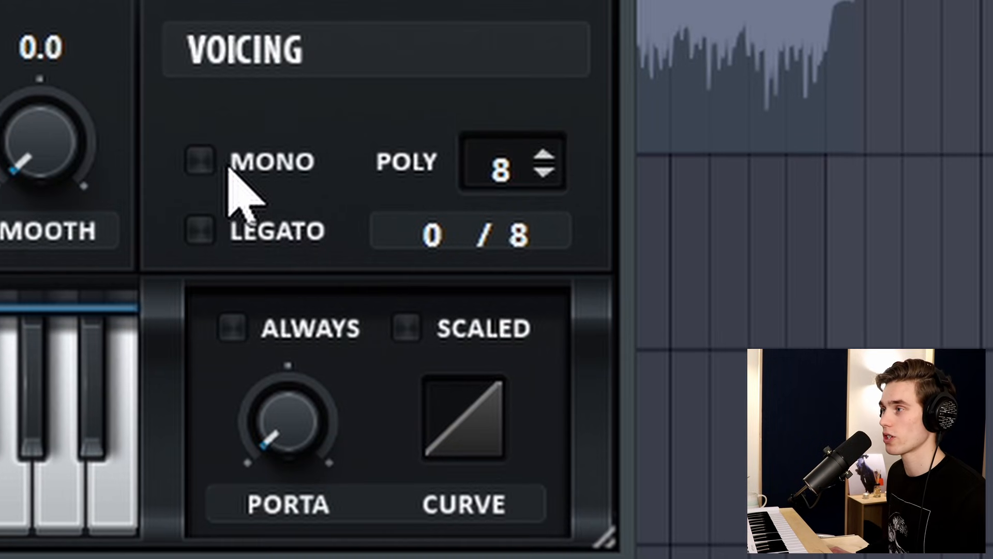
click(224, 163)
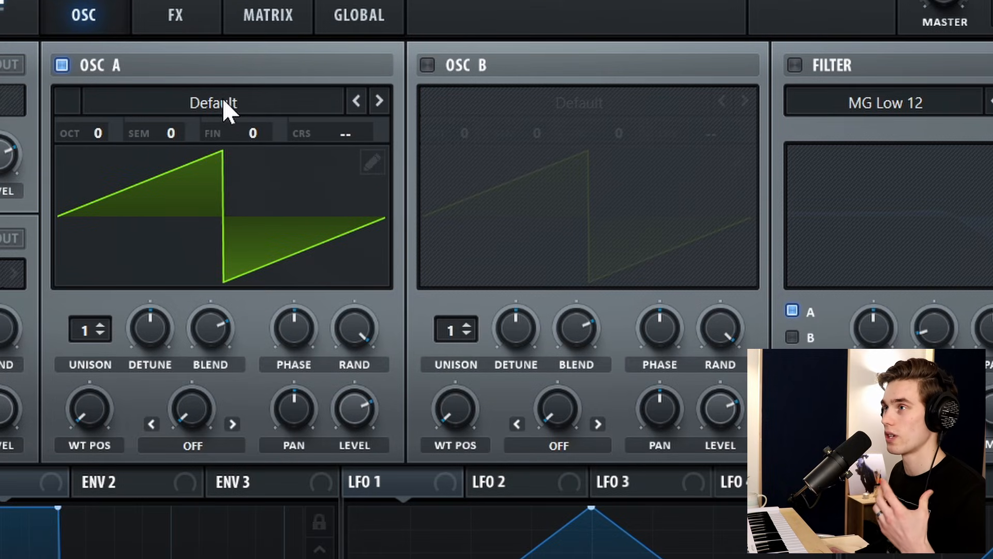
Step: Load the analog Basic Shapes wavetable in Osc A and set its octave to -2
click(221, 100)
mouse_move(211, 144)
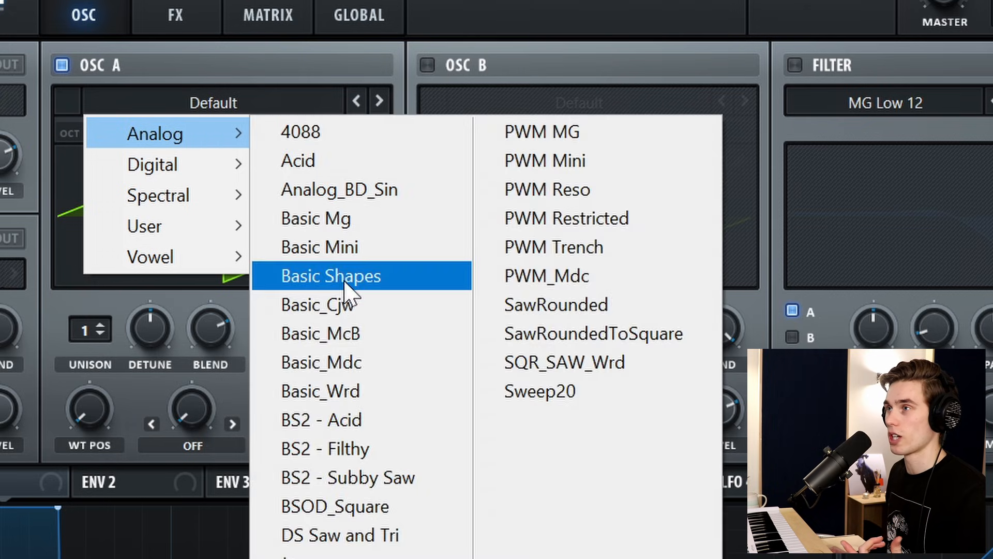
click(341, 285)
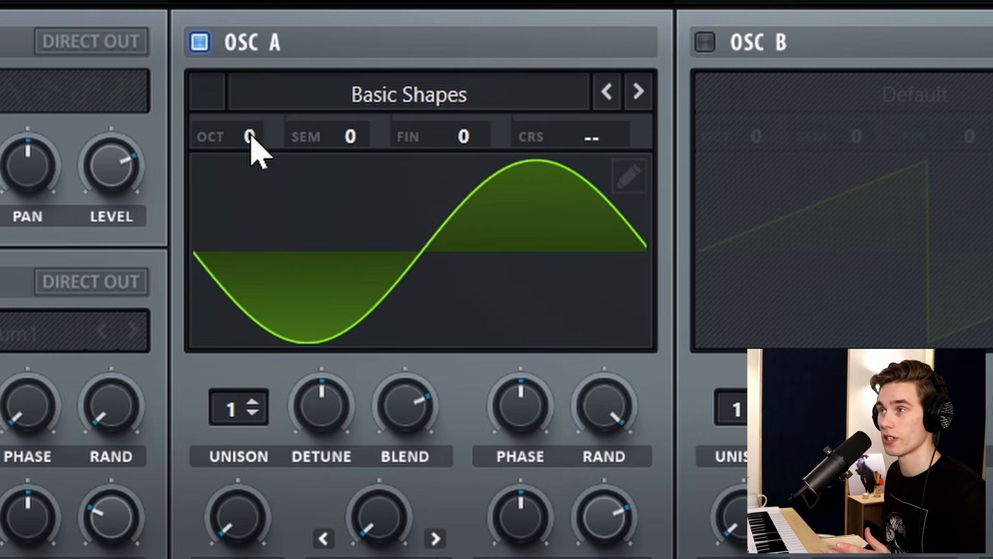
drag(163, 147, 161, 170)
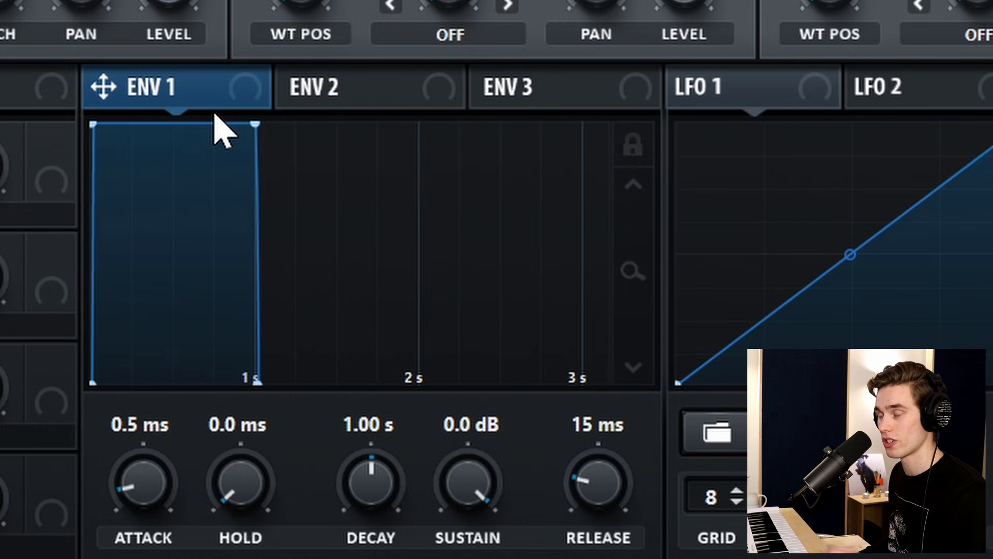
Step: Shape Envelope 1 with 120 ms hold, 150 ms decay and sustain at minus infinity dB
drag(243, 501, 289, 415)
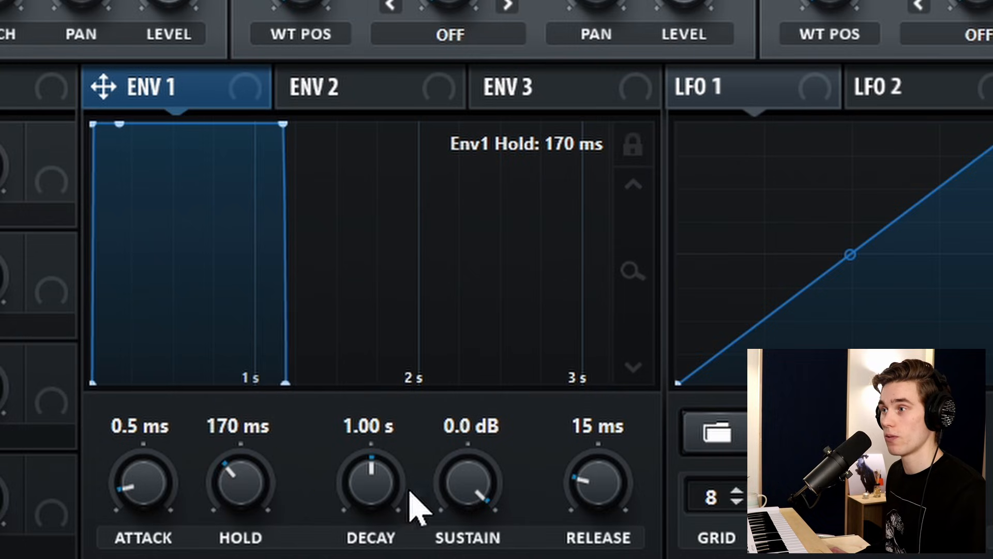
drag(479, 505, 456, 558)
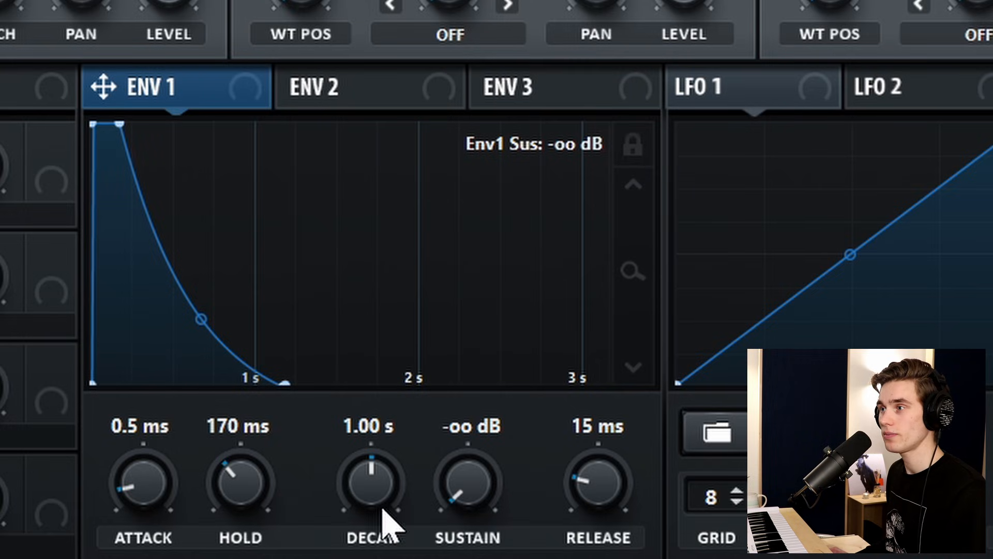
drag(368, 473, 351, 523)
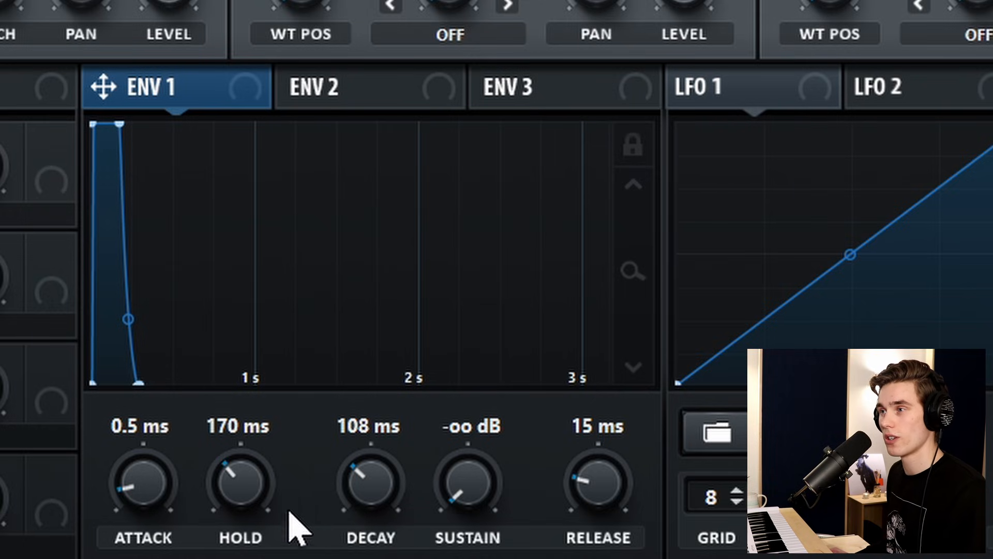
drag(233, 488, 228, 486)
drag(333, 487, 349, 440)
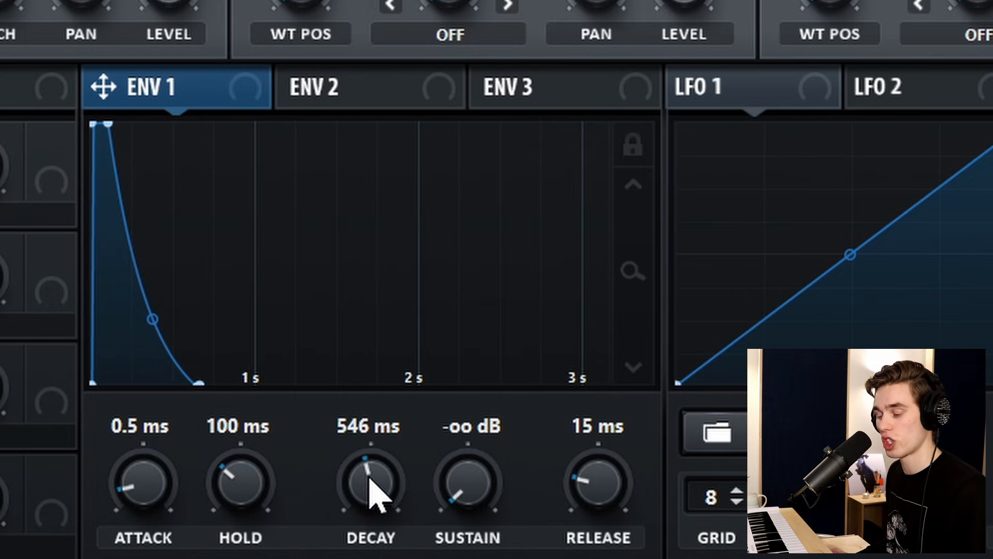
drag(390, 497, 384, 484)
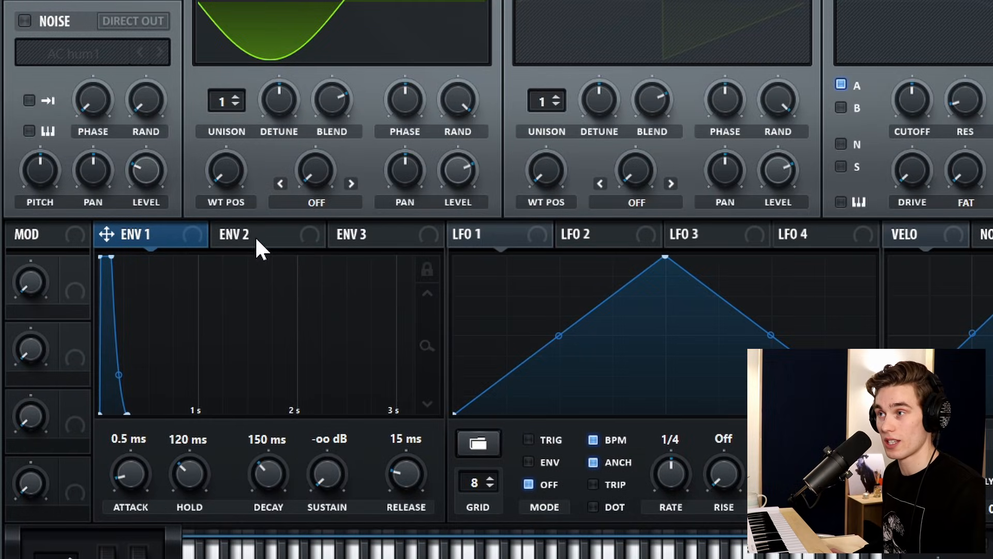
Step: Lower Envelope 2's sustain to 0% and assign the envelope to Osc A's coarse pitch
click(259, 245)
drag(197, 258, 160, 472)
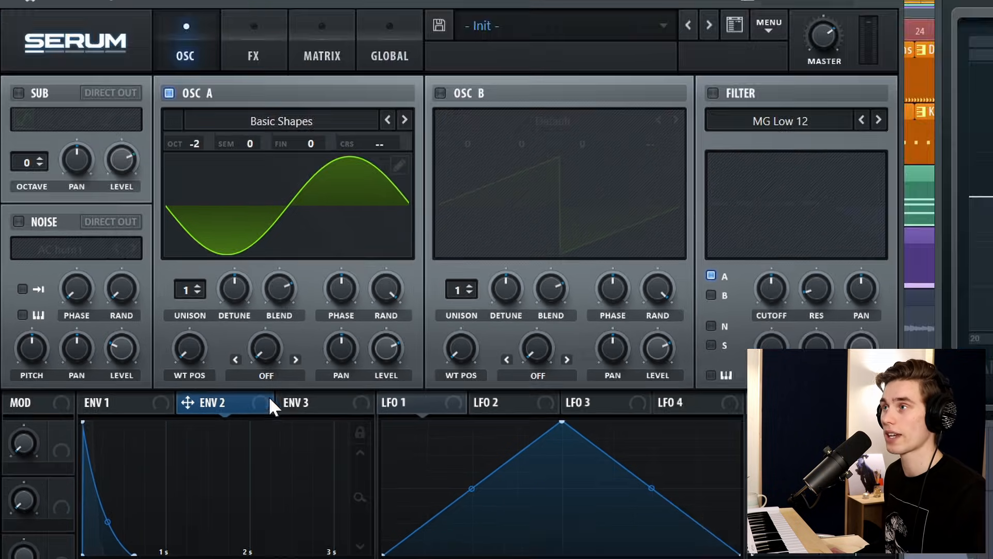
drag(320, 231, 603, 195)
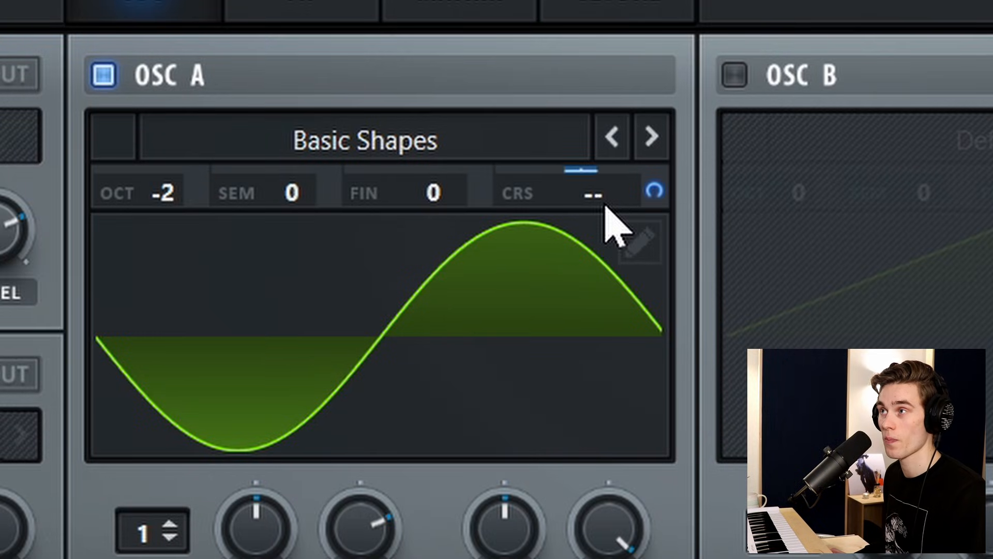
Step: Increase Envelope 2's modulation amount on Osc A's coarse pitch and make the modulation one-directional
mouse_move(595, 174)
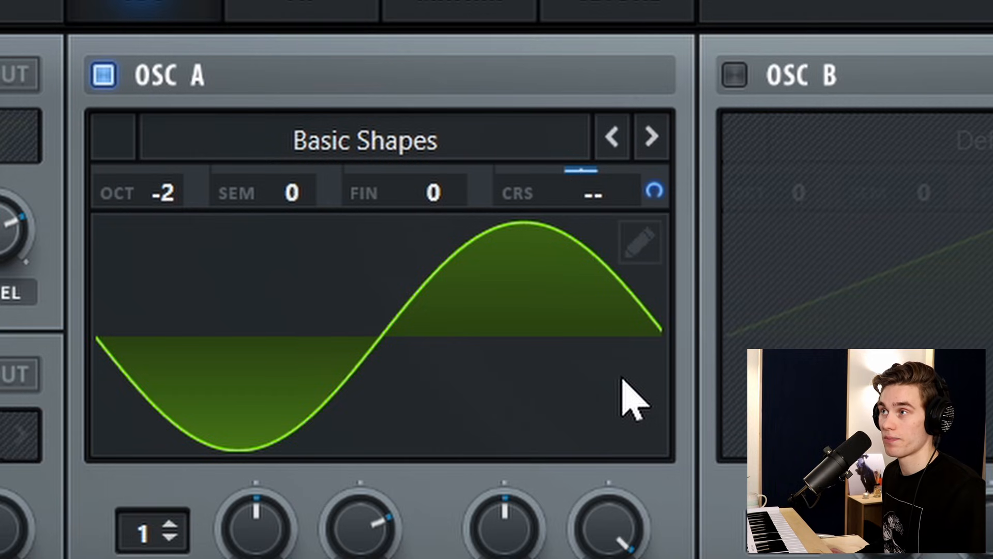
drag(655, 190, 663, 0)
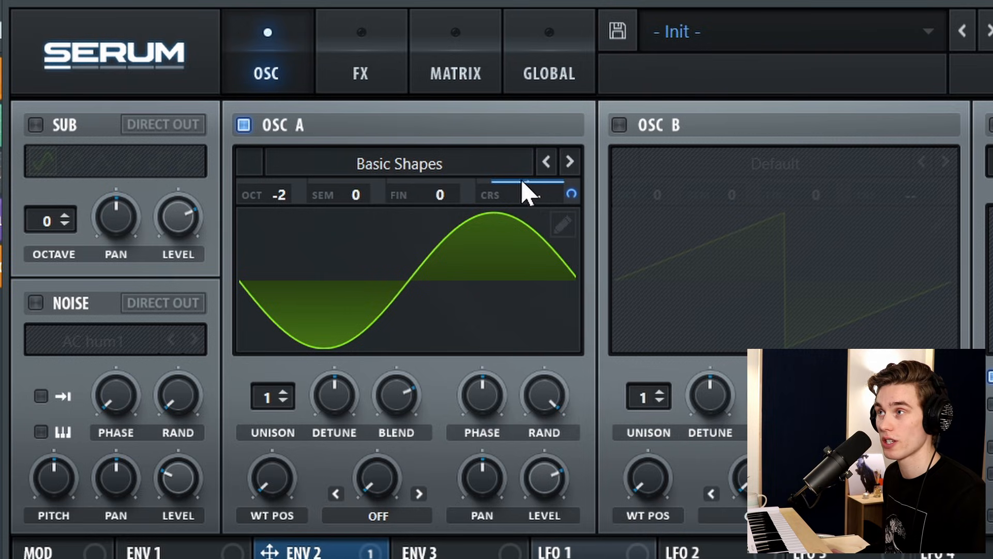
alt+shift+click(574, 198)
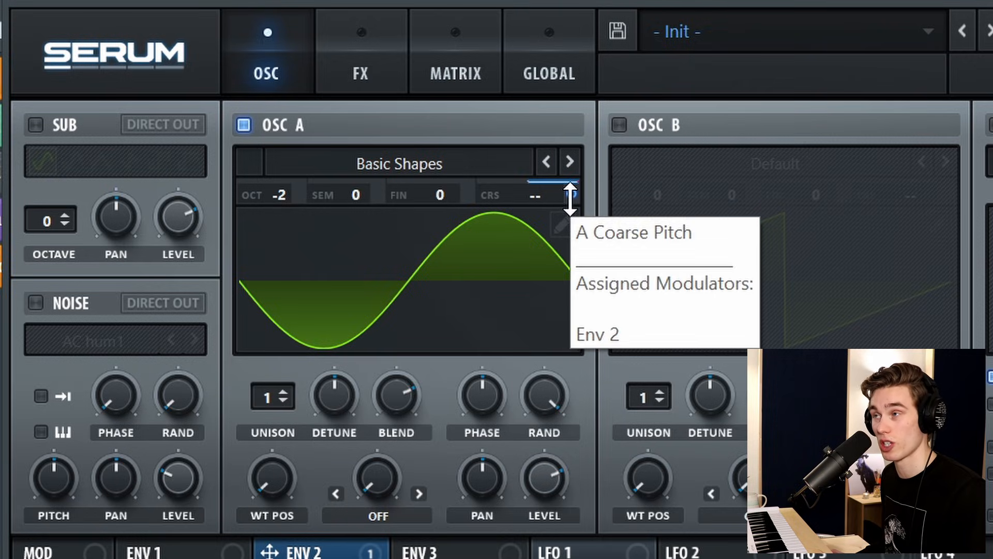
Step: Toggle the modulation type of the Env 2 to A CoarsePit row back and forth in the modulation matrix
click(466, 71)
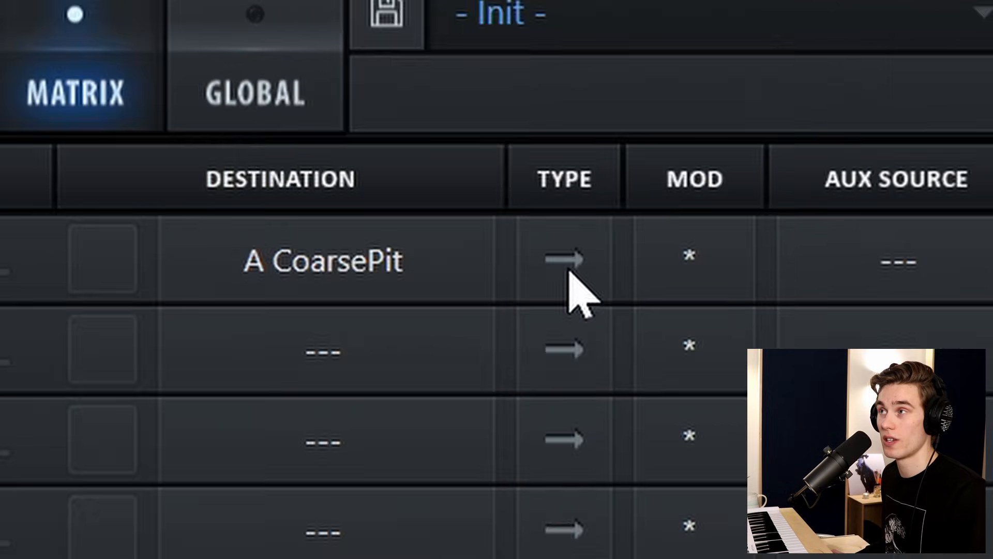
click(567, 268)
click(567, 268)
click(567, 269)
click(569, 298)
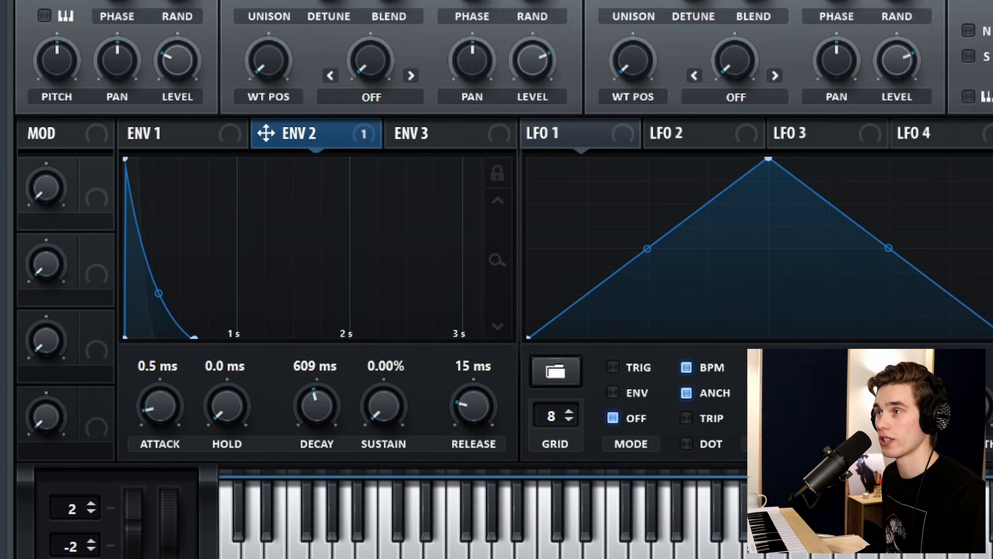
Step: Steepen Envelope 2's decay curve and set its release to 0.0 ms
drag(190, 331, 155, 337)
drag(158, 294, 181, 343)
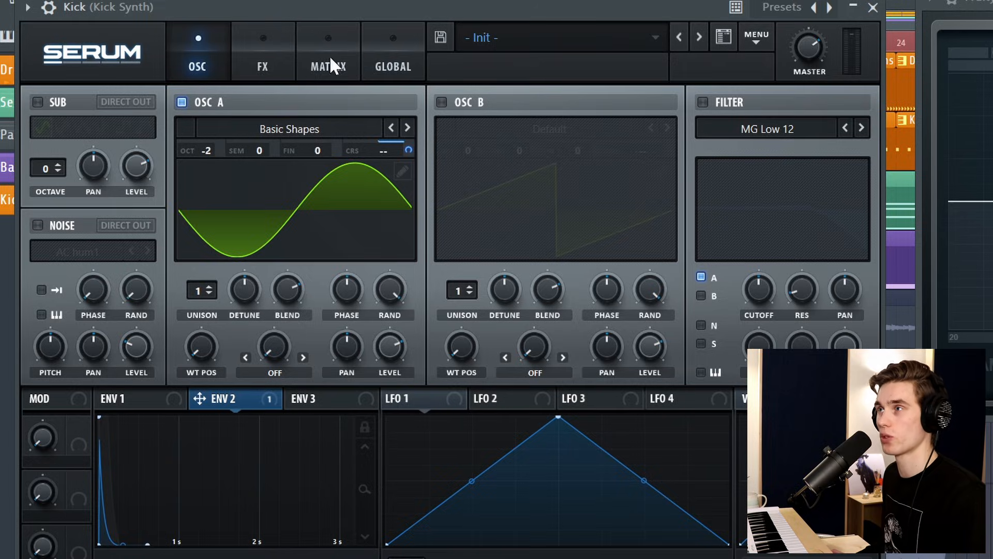
Step: Fine-tune the amount of Envelope 2's routing to A CoarsePit in the modulation matrix
click(329, 54)
drag(267, 129, 250, 132)
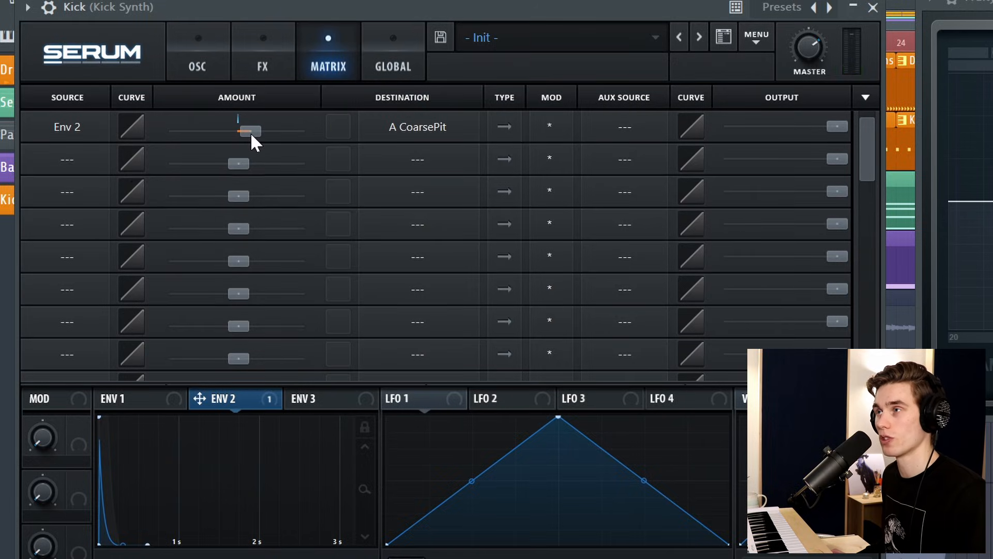
mouse_move(246, 131)
mouse_down()
mouse_move(270, 126)
mouse_move(253, 131)
mouse_up()
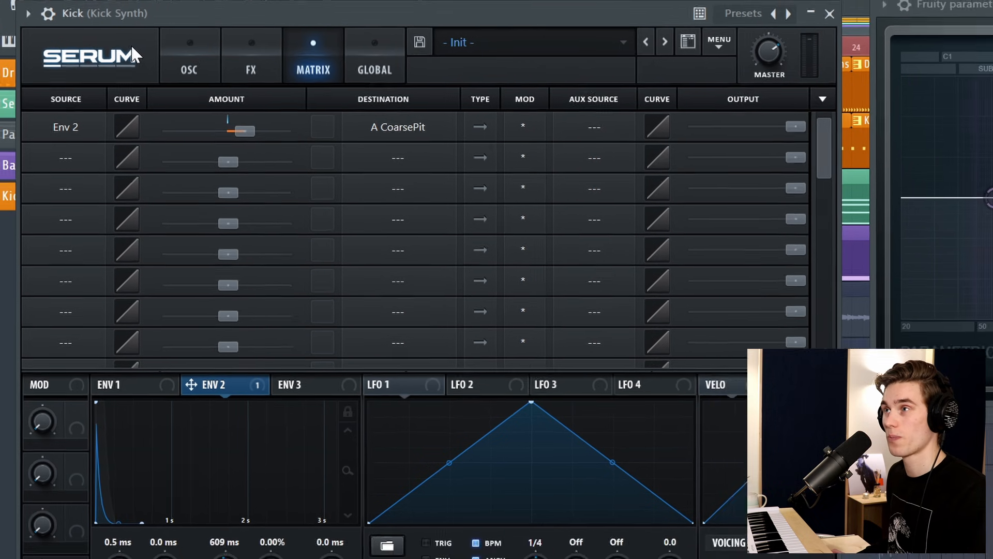
Step: Compare the kick with and without pitch modulation by bypassing and re-enabling Osc A's coarse pitch modulation
click(184, 55)
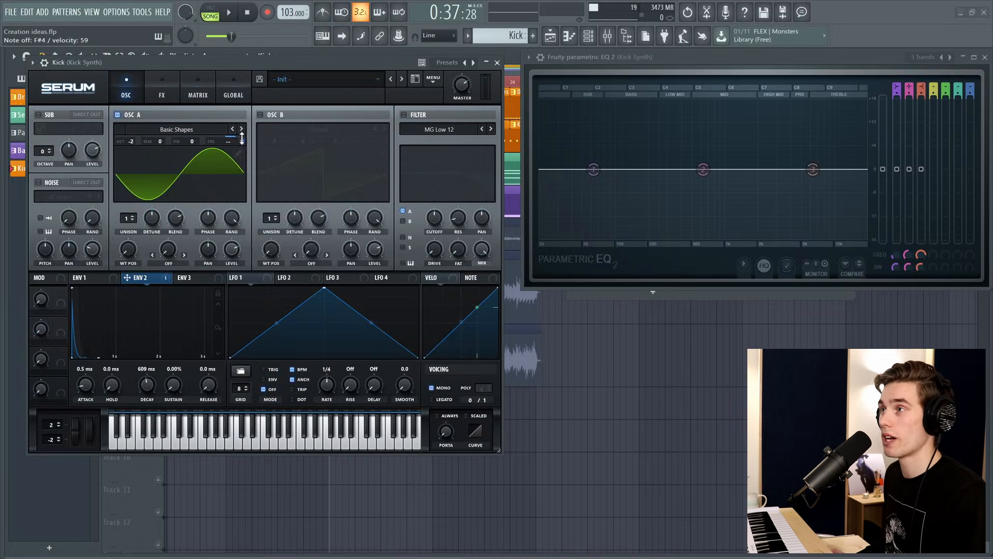
right_click(229, 140)
click(270, 159)
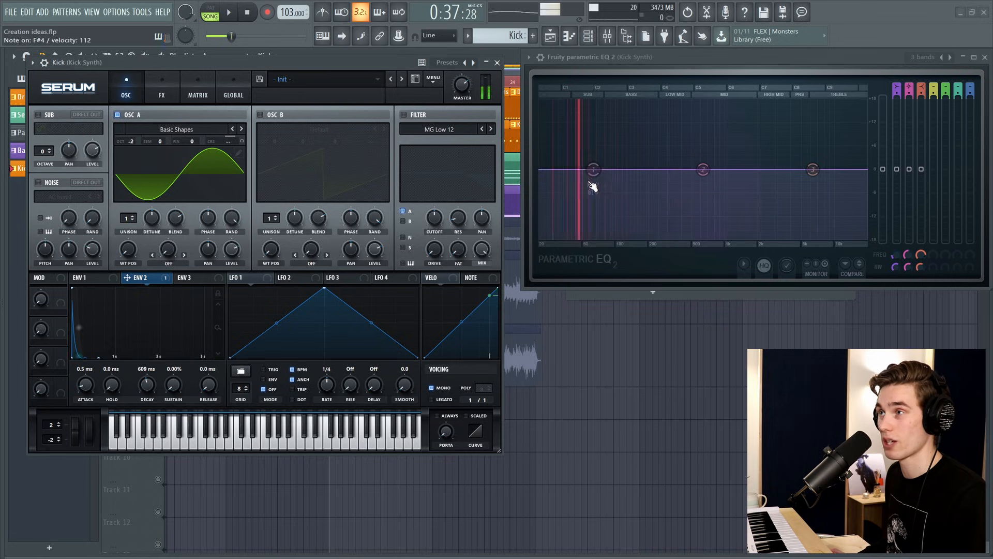
right_click(228, 140)
click(266, 159)
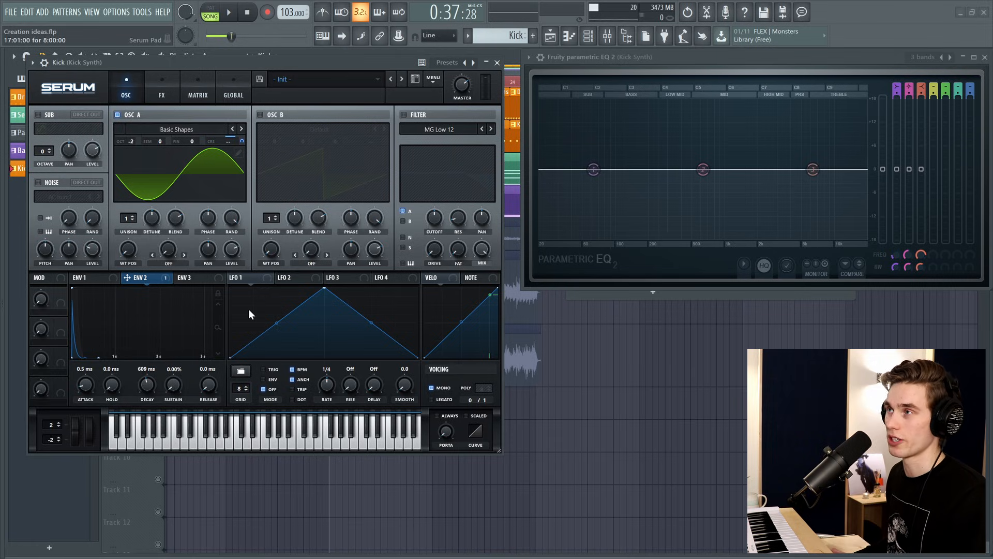
Step: Enable the MG Low 12 filter and modulate its cutoff with Envelope 2, adjusting the cutoff
click(404, 114)
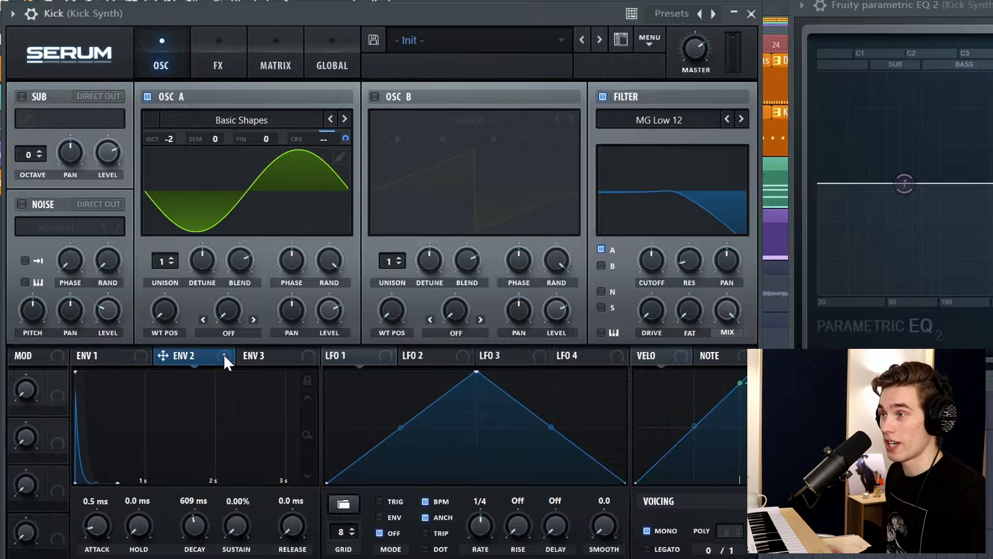
drag(165, 277, 271, 270)
drag(394, 343, 645, 258)
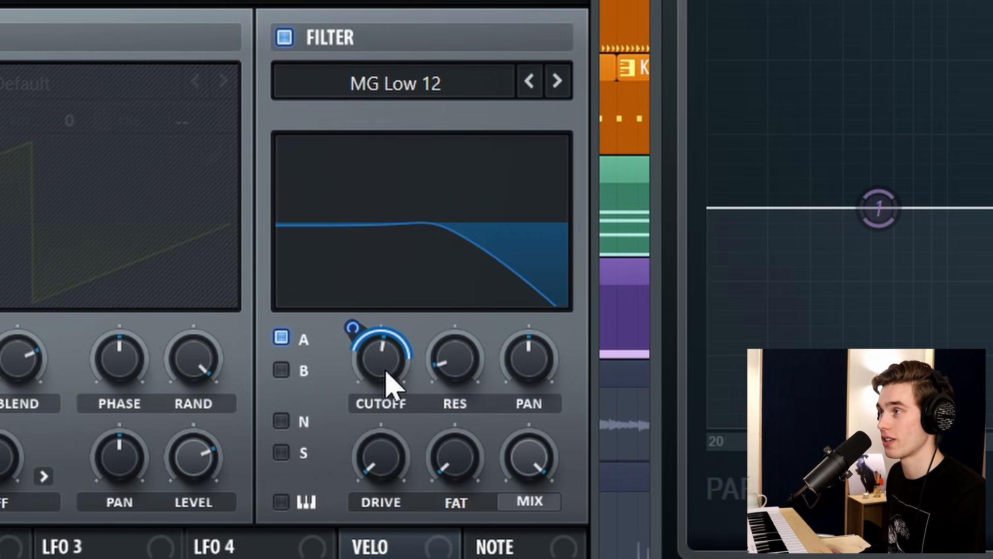
mouse_move(383, 373)
mouse_down()
mouse_move(377, 440)
mouse_move(382, 355)
mouse_move(399, 324)
mouse_move(399, 381)
mouse_up()
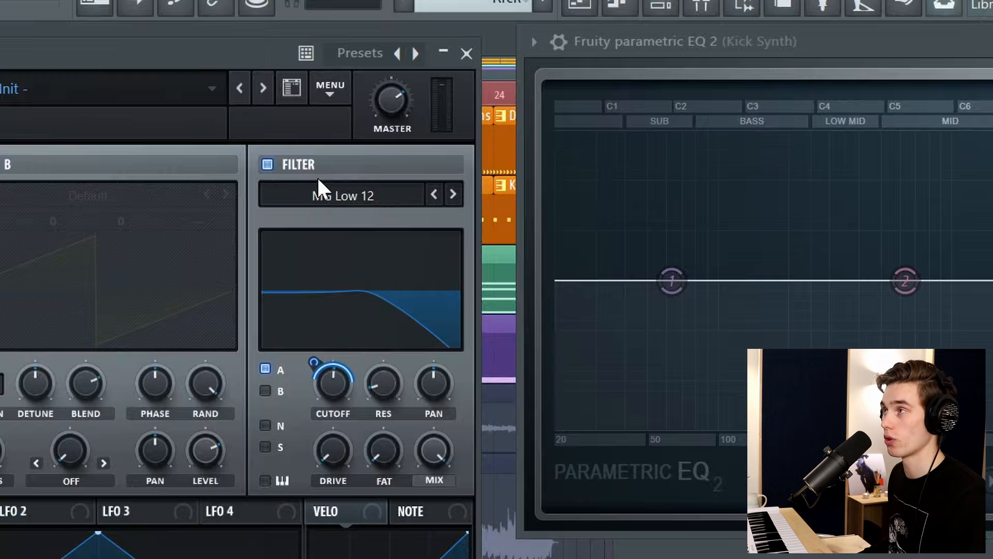
Step: Set the master volume to 65% and try more drive on the filter
drag(389, 89, 390, 102)
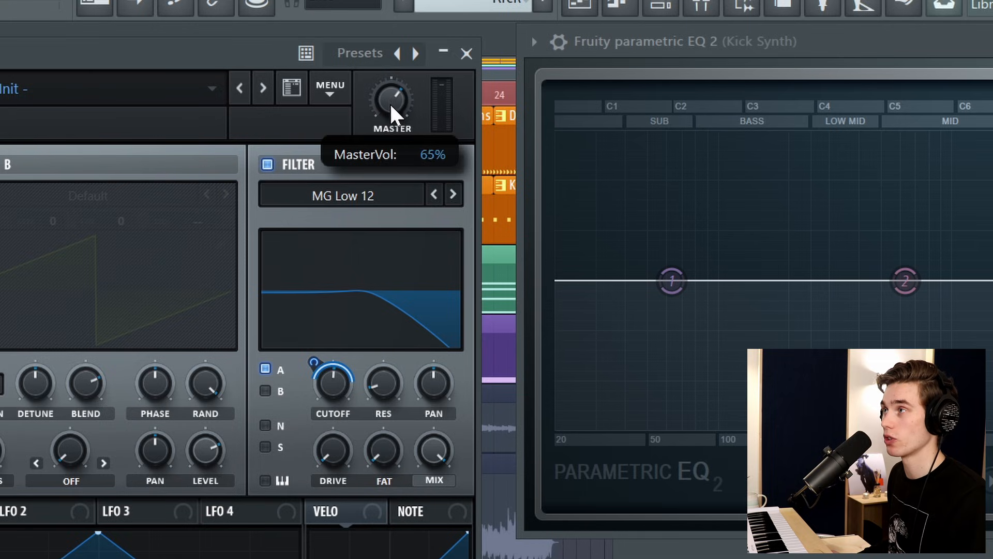
drag(333, 454, 346, 409)
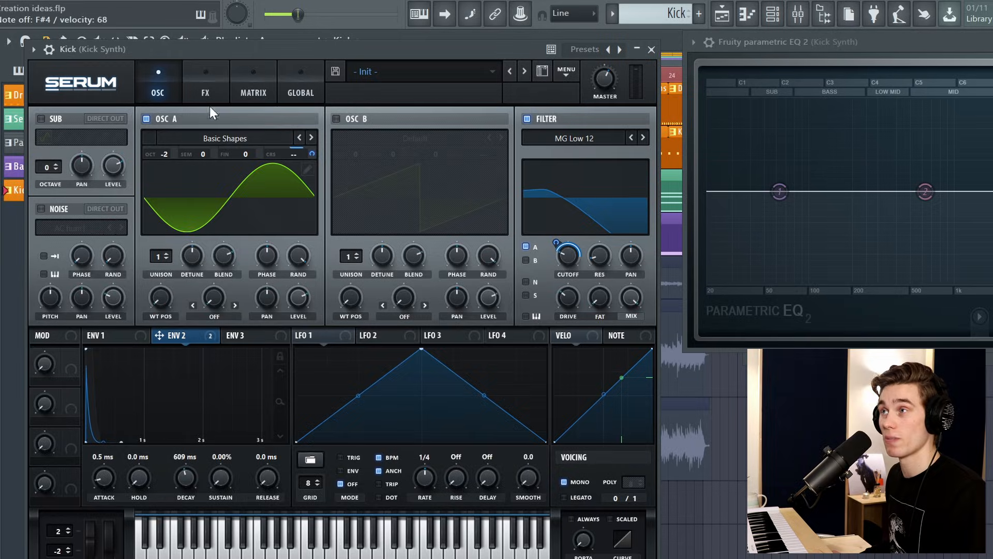
Step: Check the modulation type of the Env 2 to filter cutoff routing in the modulation matrix
click(253, 84)
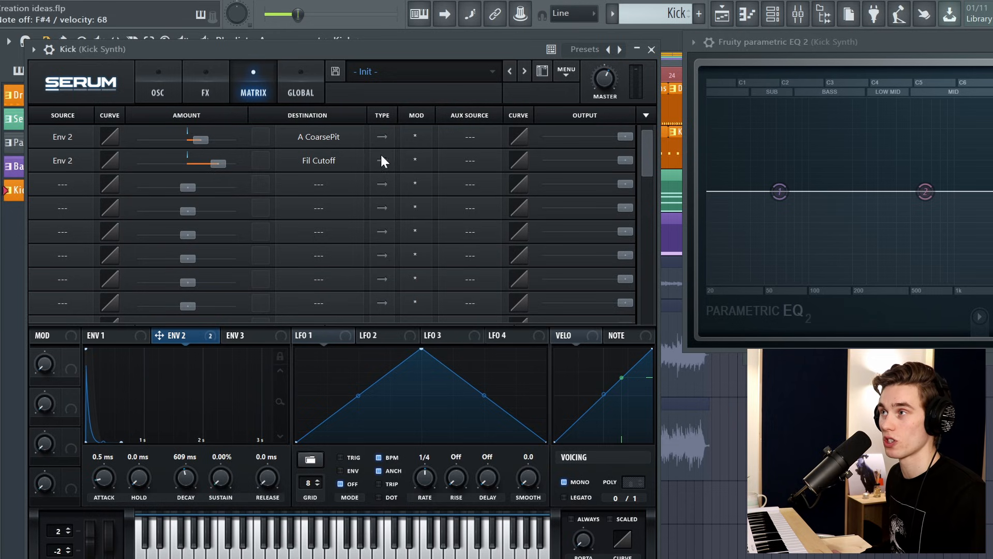
click(146, 88)
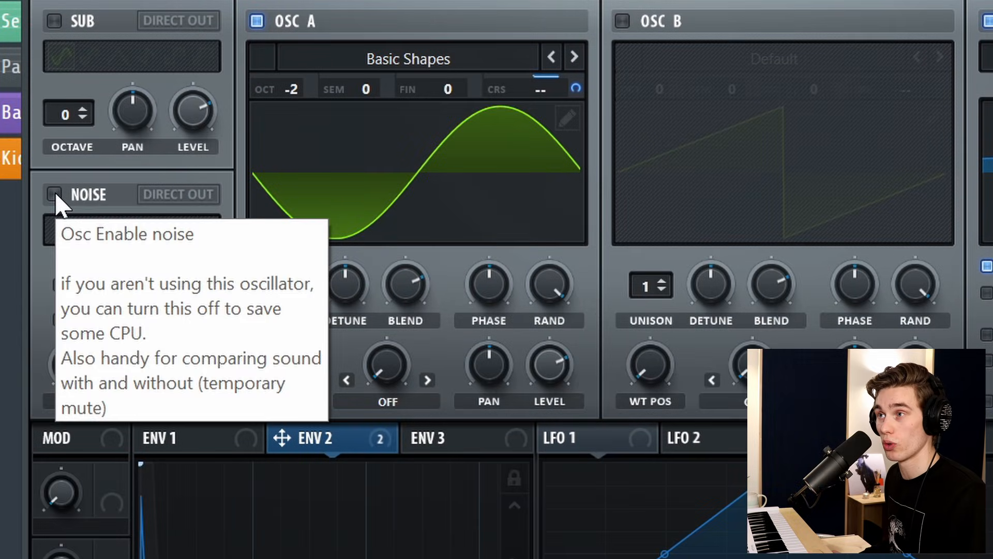
Step: Enable the noise oscillator, mute Osc A to hear it alone, and load XF_KikAtk_23 from the Attacks_Kick samples
click(54, 194)
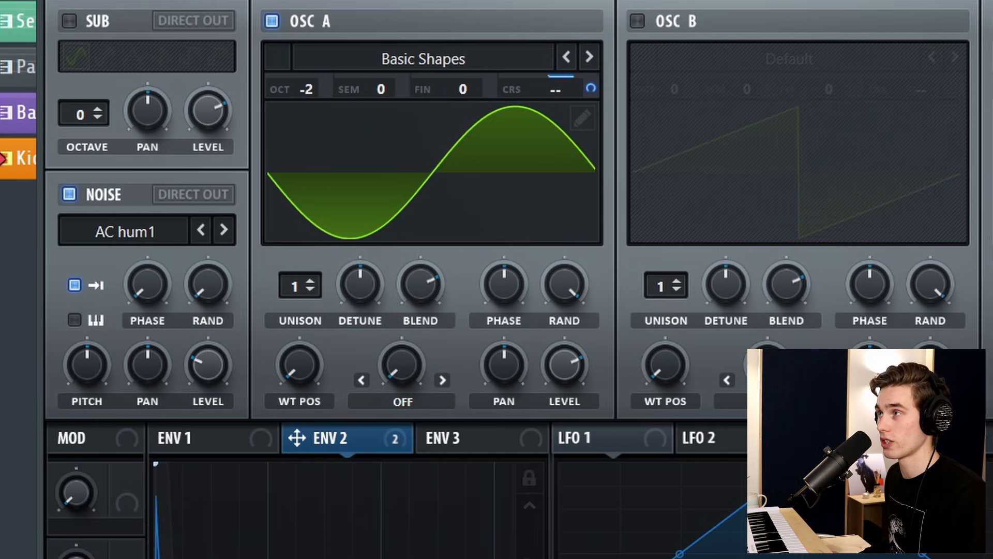
click(271, 21)
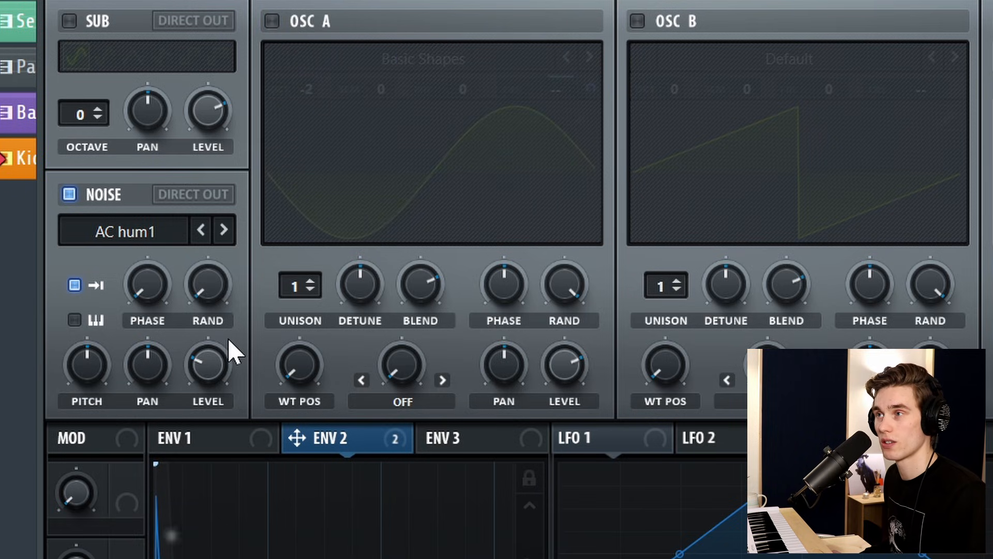
click(145, 230)
mouse_move(184, 309)
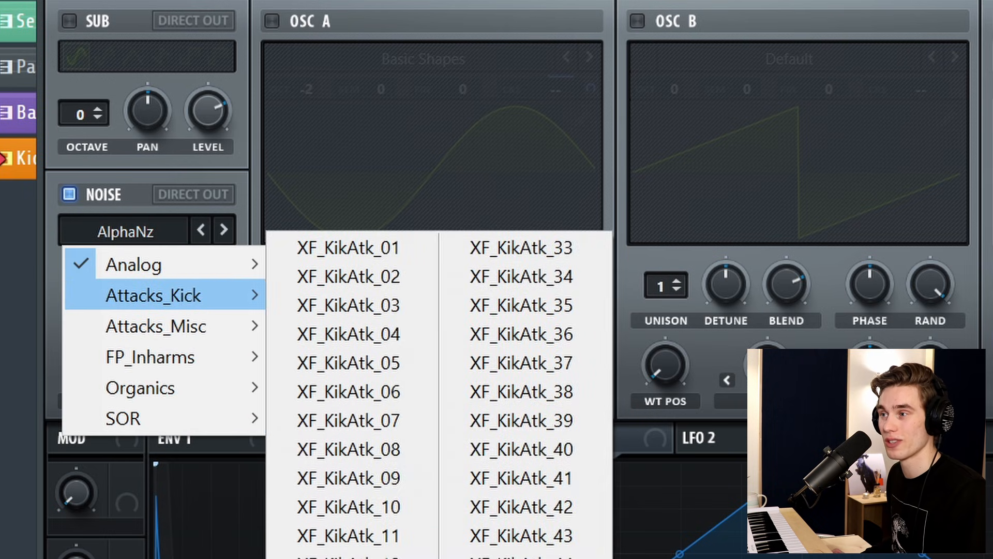
click(348, 558)
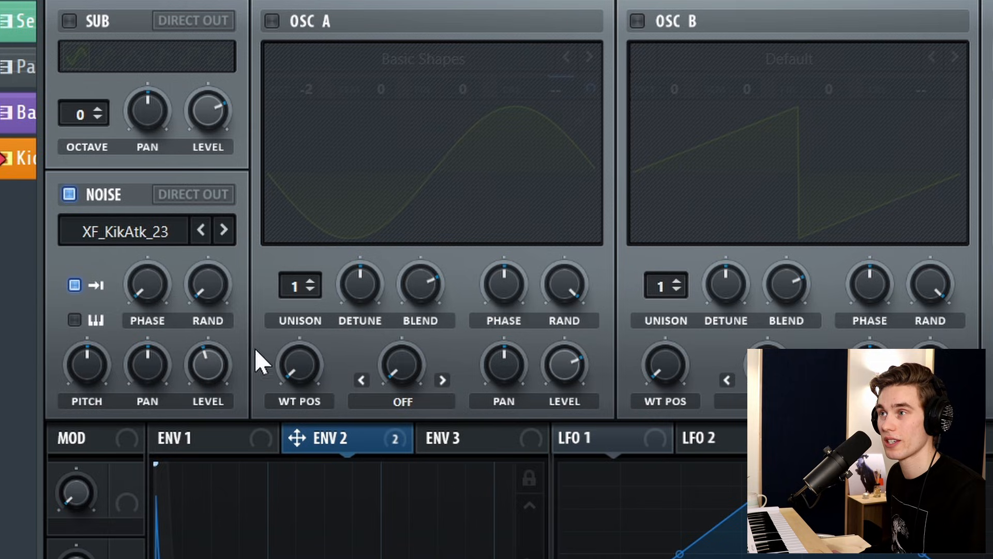
Step: Browse forward through the kick attack noise samples to XF_KikAtk_29 and turn Osc A back on
click(224, 230)
click(223, 230)
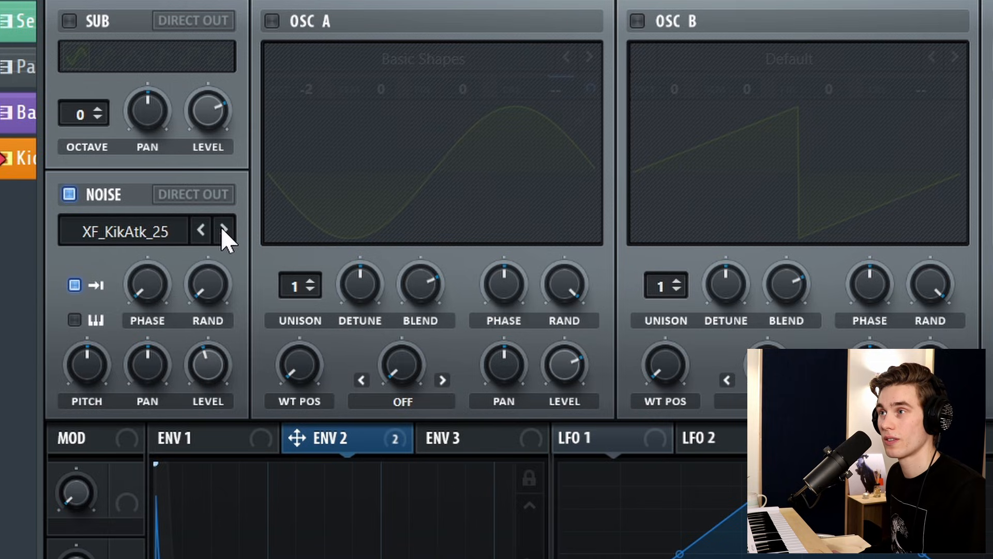
click(224, 230)
click(224, 229)
click(223, 230)
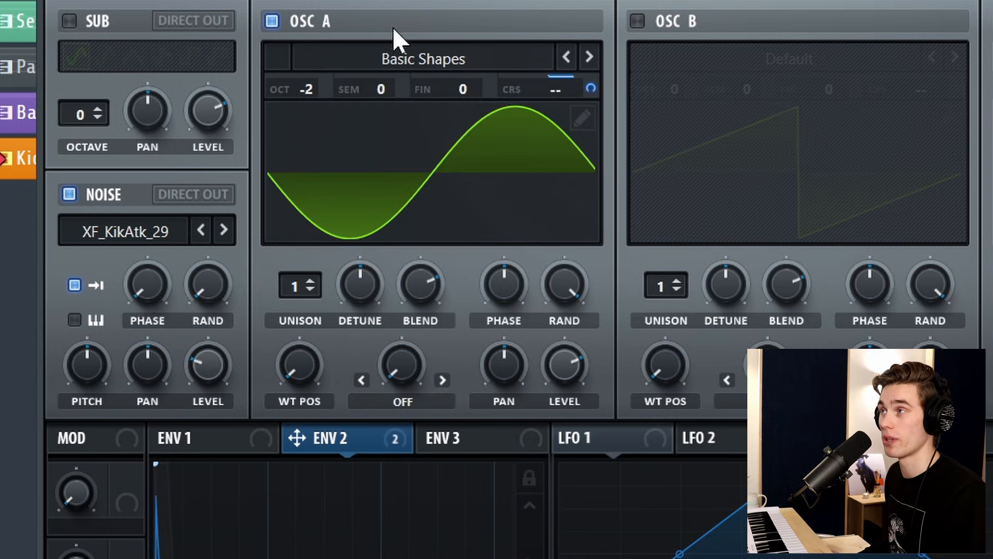
Step: Adjust the noise oscillator's level to balance the attack click against the sine of Osc A
mouse_move(202, 371)
mouse_down()
mouse_move(215, 322)
mouse_move(208, 374)
mouse_up()
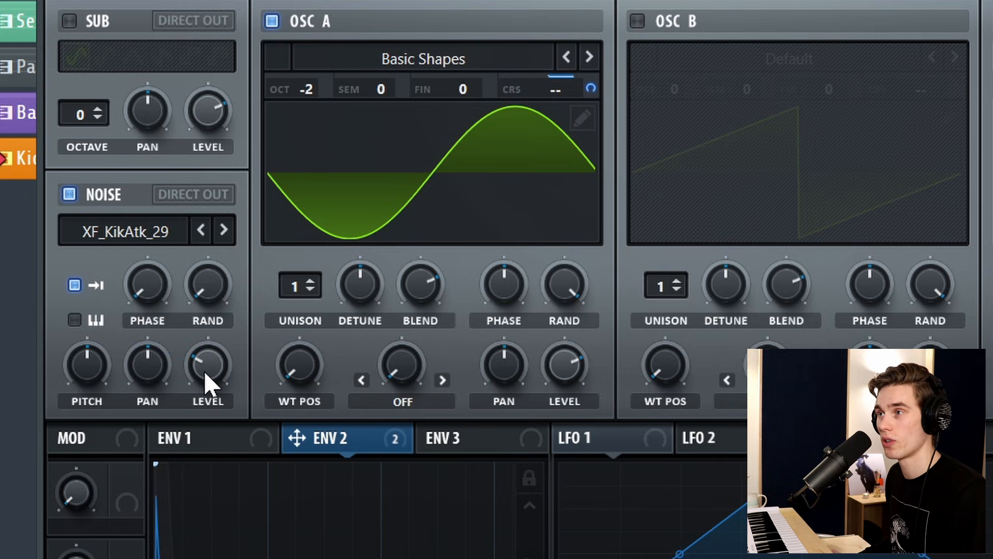
drag(209, 371, 260, 262)
drag(214, 364, 208, 414)
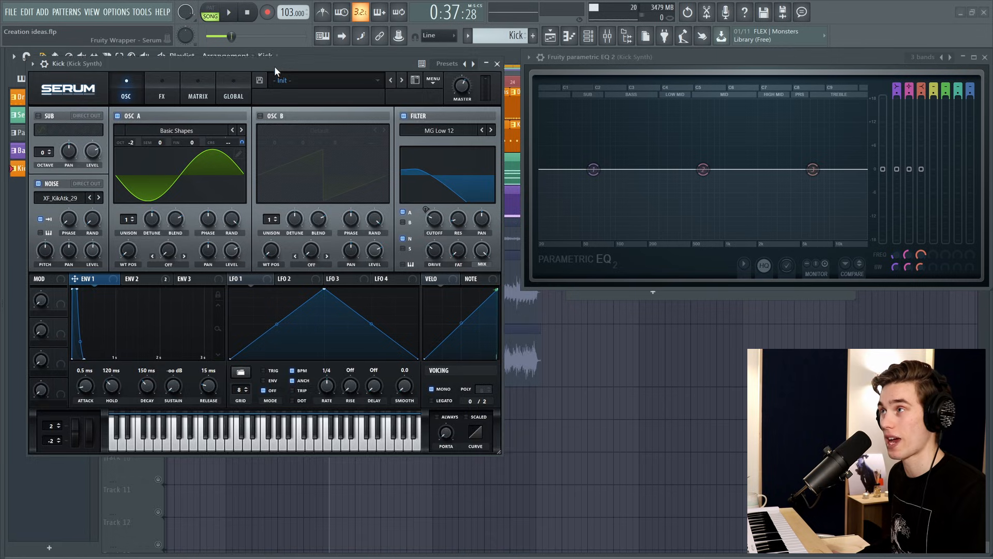
Step: Show the mixer, play the kick in the arrangement, and set Env 1 to 225 ms hold and 307 ms decay
drag(275, 61, 285, 169)
key(F9)
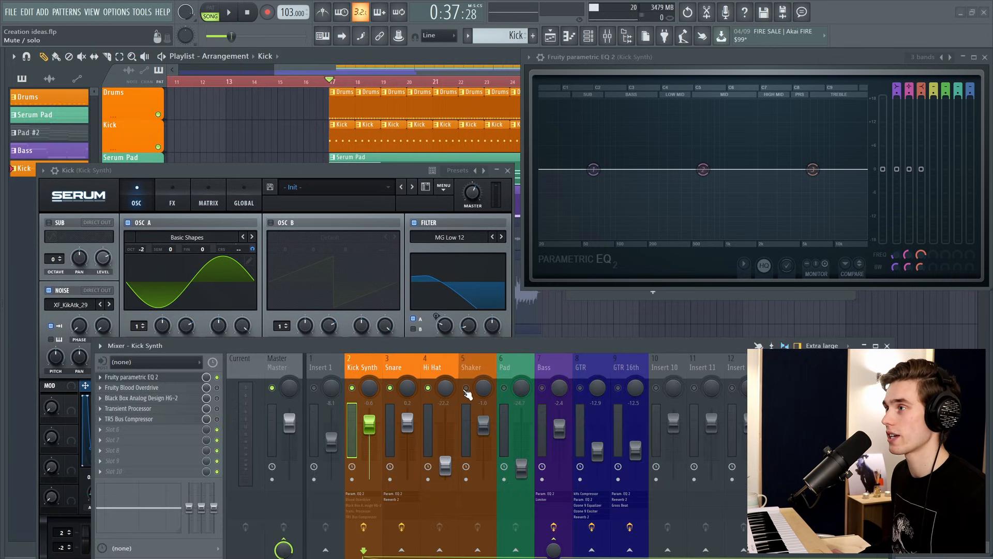
key(space)
drag(315, 172, 314, 121)
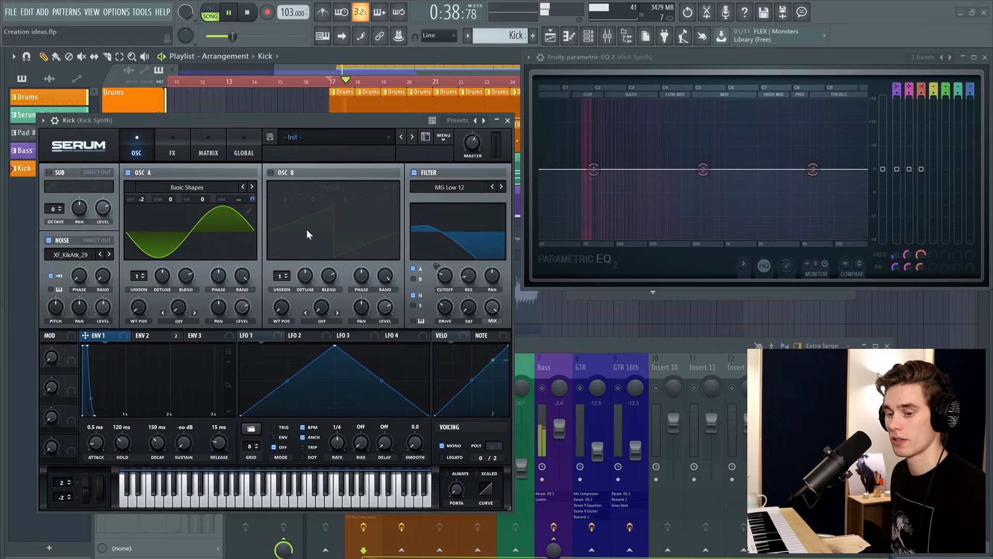
key(space)
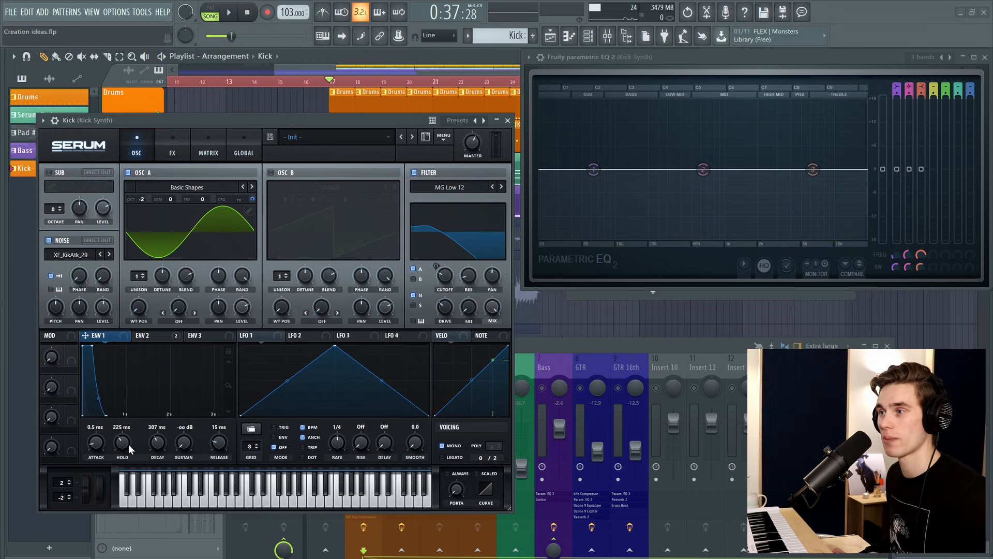
Step: Open the Kick pattern in the piano roll, lengthen its F#4 notes, and audition the result
scroll(347, 104, down, 1)
double_click(347, 104)
drag(562, 334, 363, 280)
drag(412, 309, 422, 309)
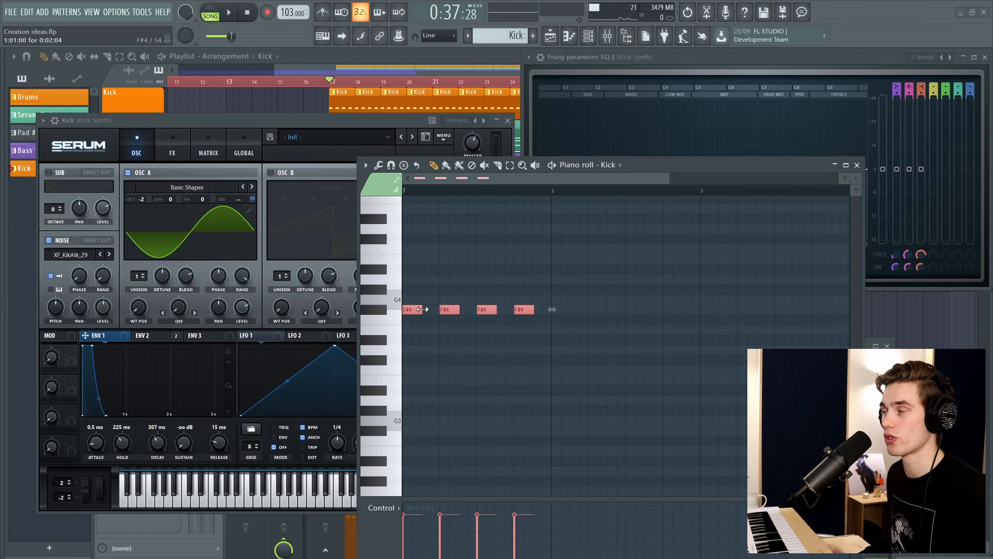
key(space)
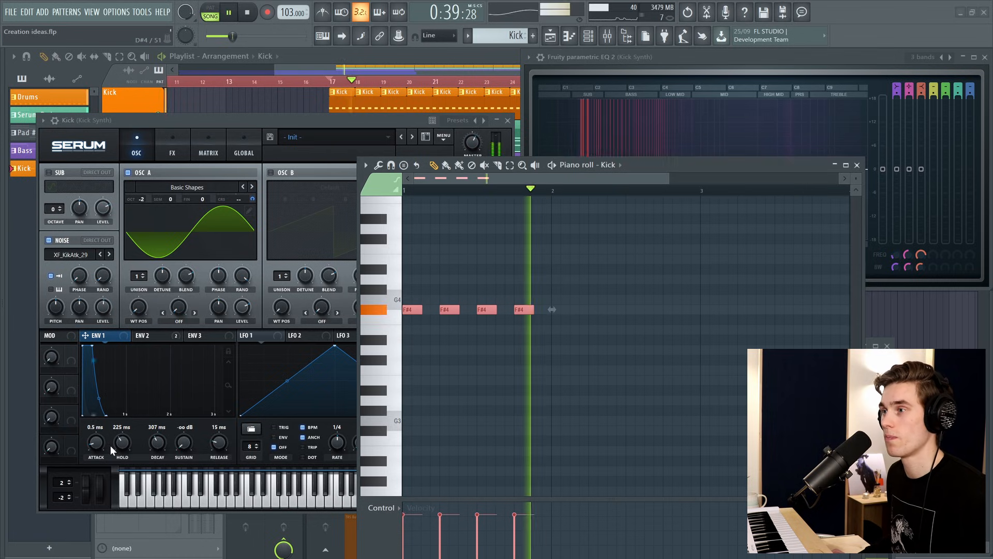
key(space)
Step: Shorten Env 1 to 146 ms hold and 160 ms decay while playing the kick
drag(118, 444, 155, 440)
key(space)
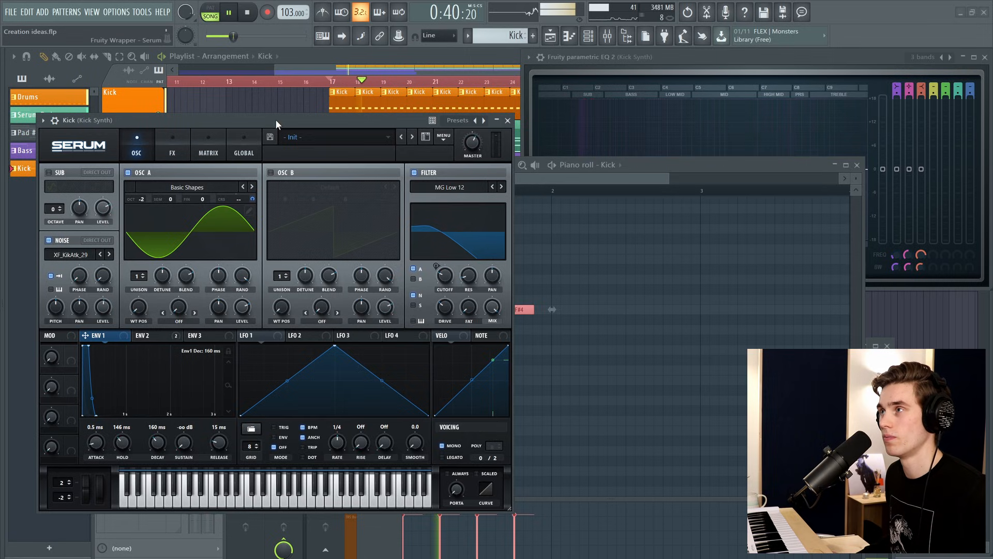
key(space)
Step: Review Serum's modulation matrix and effects page, return to the oscillators, and close the synth
drag(274, 119, 265, 130)
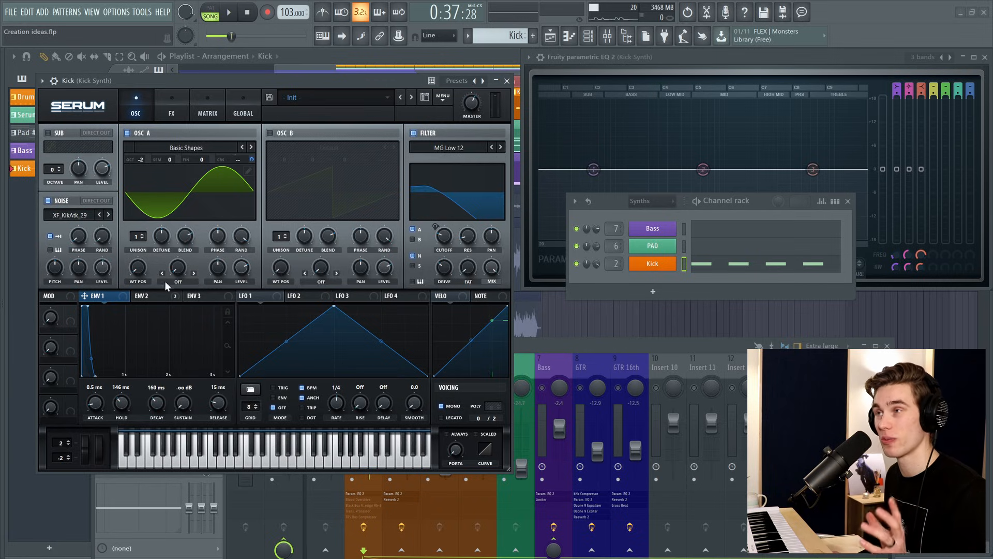
click(207, 111)
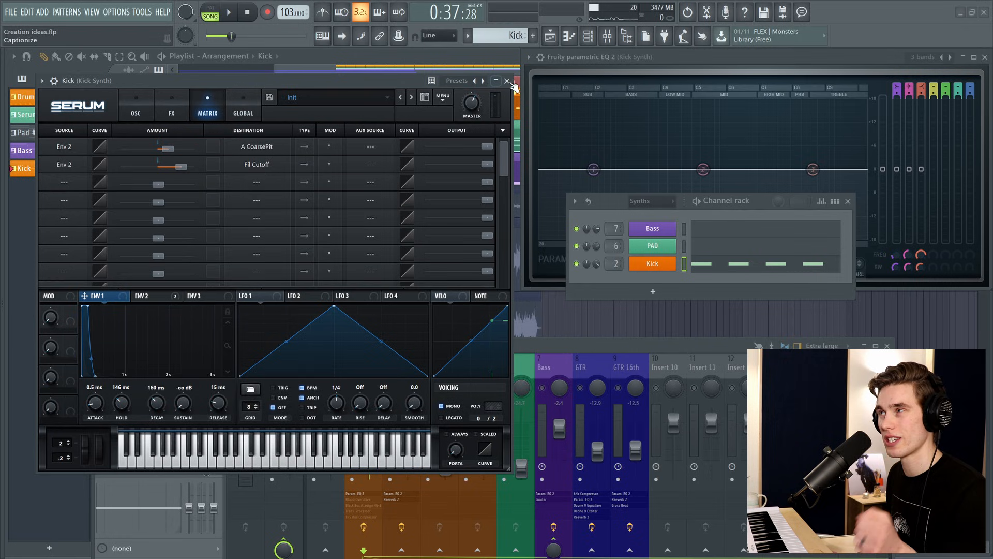
click(135, 109)
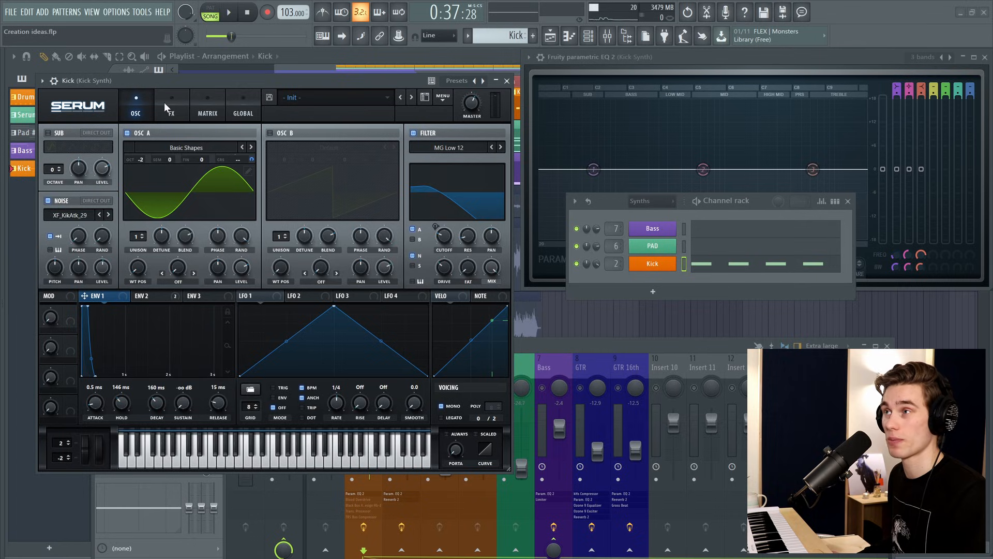
click(174, 110)
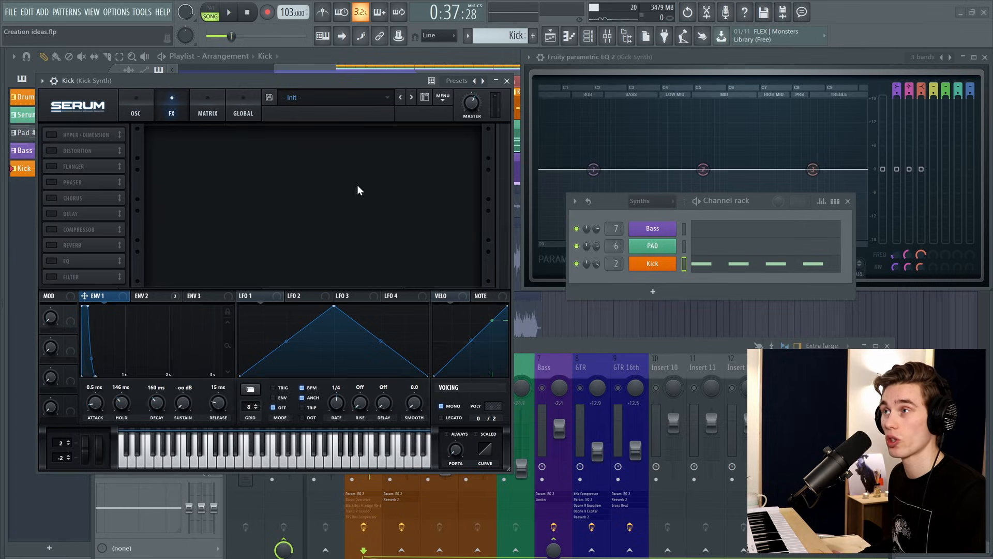
click(136, 107)
key(Escape)
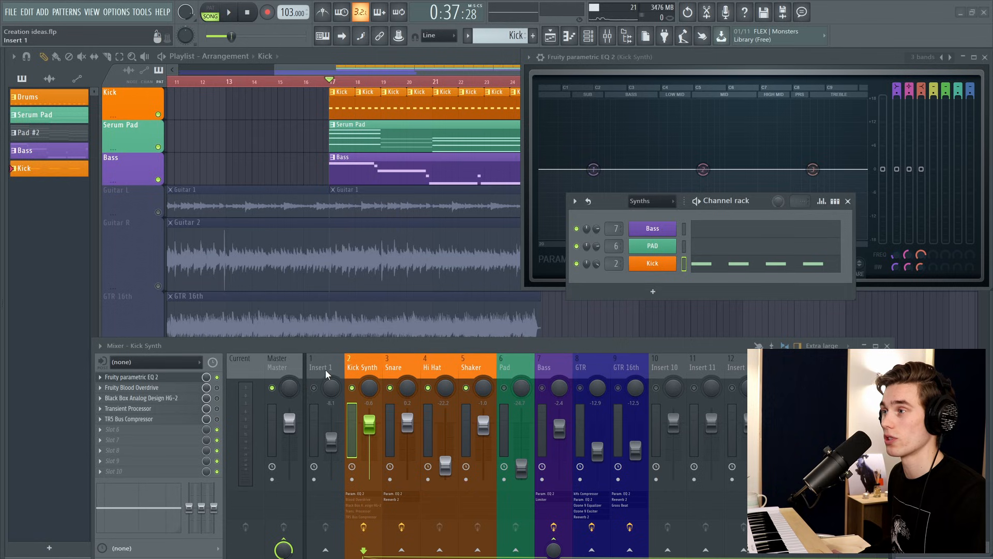
Step: Open Fruity Parametric EQ 2 on the Kick Synth track, try a low-shelf boost at about 145 Hz, and flatten the band again
click(189, 382)
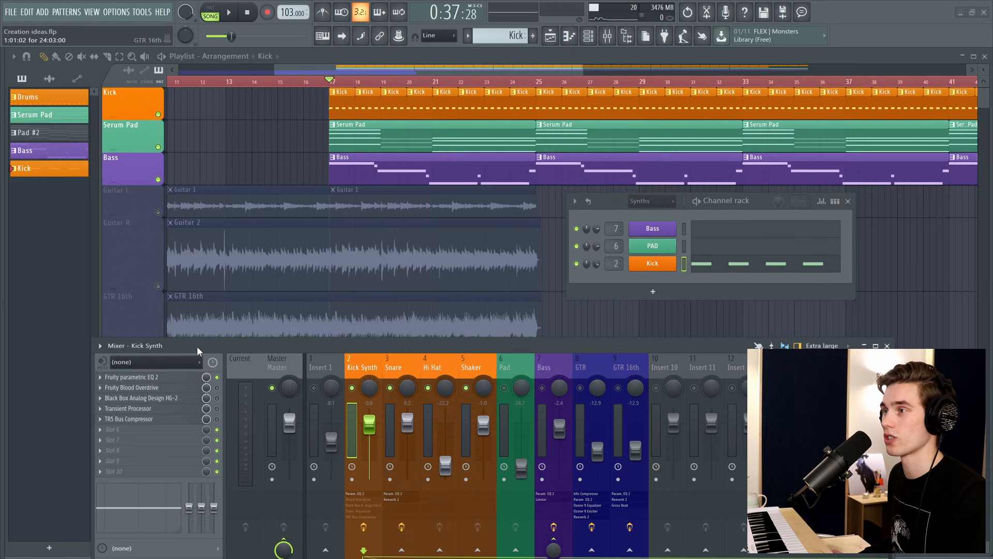
click(175, 383)
drag(667, 65, 540, 78)
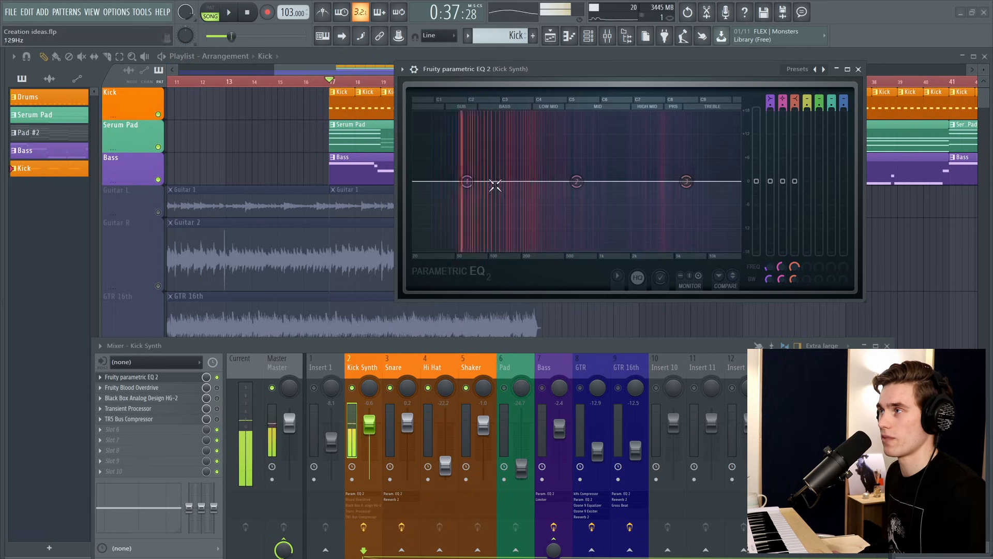
drag(467, 181, 507, 161)
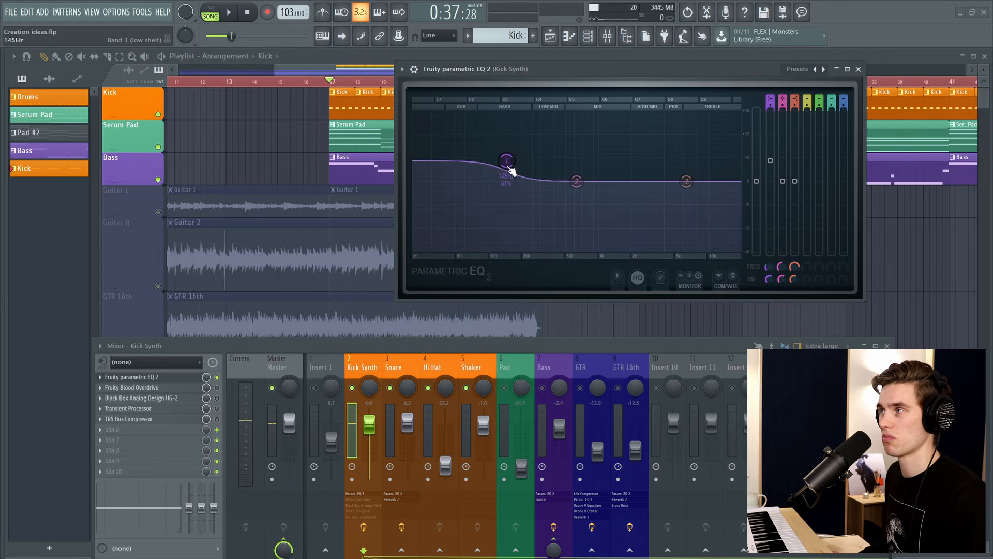
drag(507, 171, 479, 181)
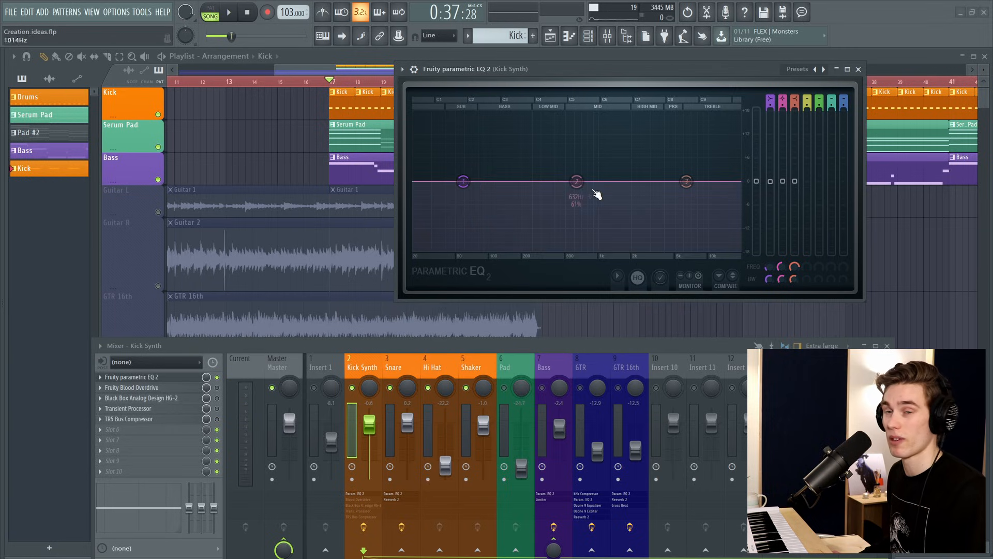
Step: Cut the EQ's middle band slightly at about 375 Hz, raise the high shelf 0.6 dB at 3020 Hz, and close the EQ
drag(575, 187, 551, 182)
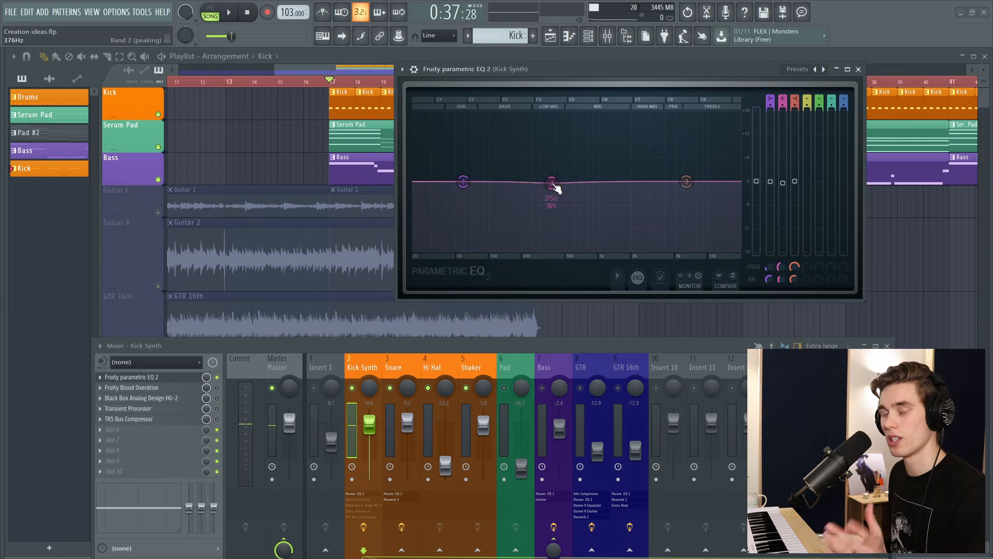
drag(680, 190, 627, 168)
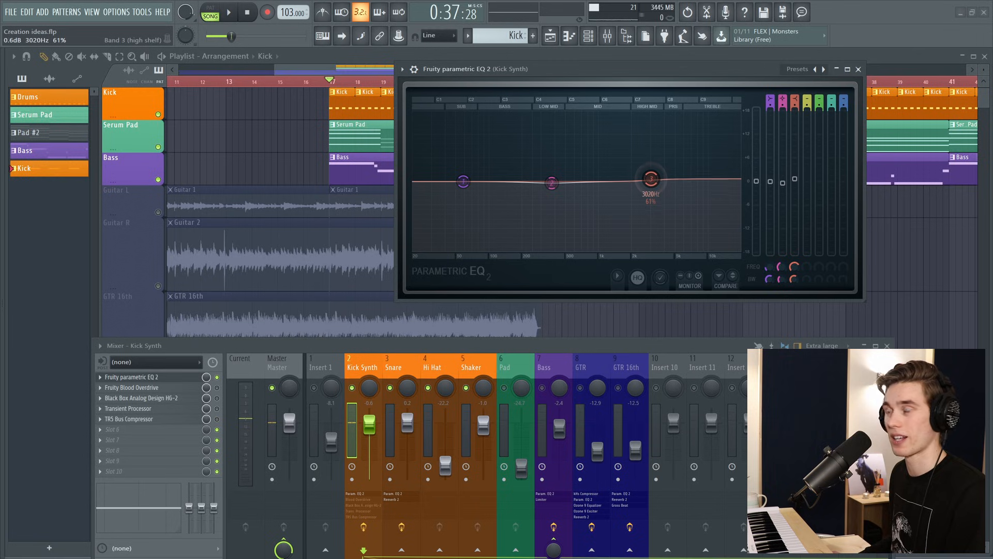
click(132, 377)
Step: Open and enable Fruity Blood Overdrive and Black Box Analog Design HG-2 on the Kick Synth track, arranging them side by side
click(156, 388)
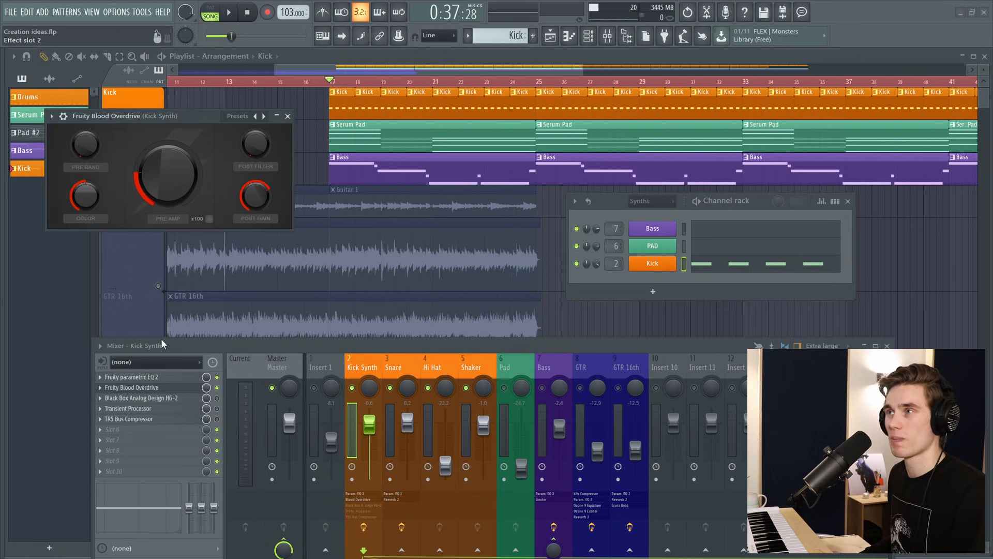
drag(166, 116, 200, 139)
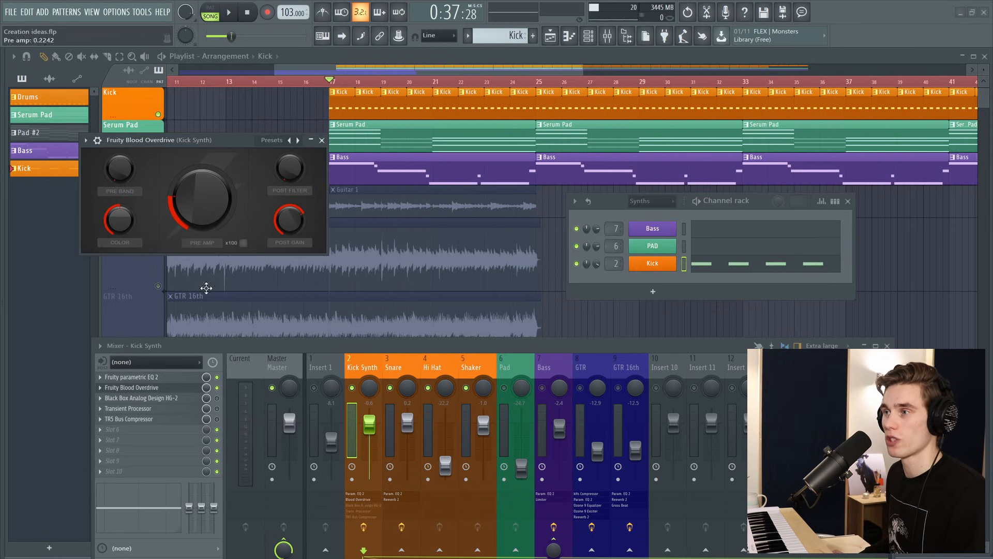
click(182, 399)
drag(392, 138, 650, 112)
drag(216, 139, 190, 132)
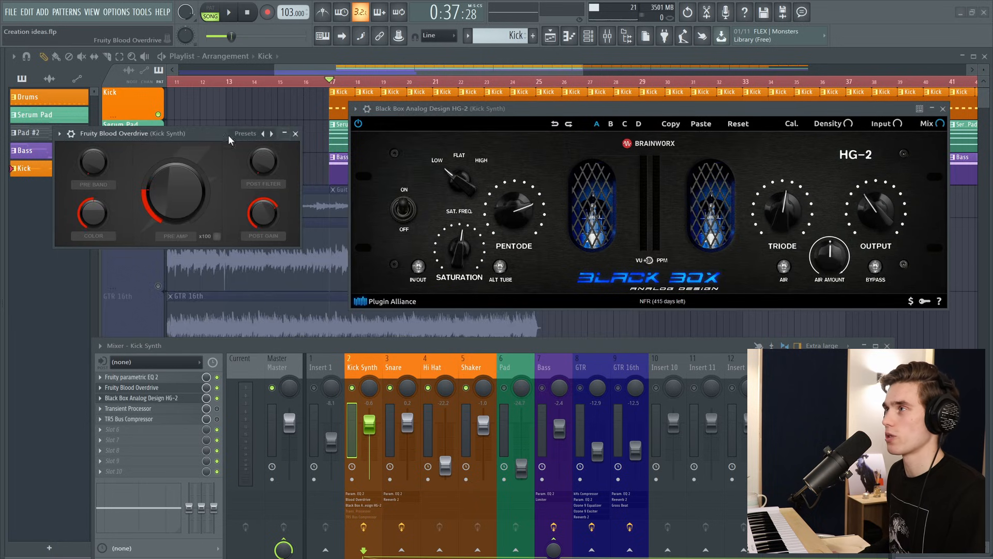
drag(613, 111, 602, 94)
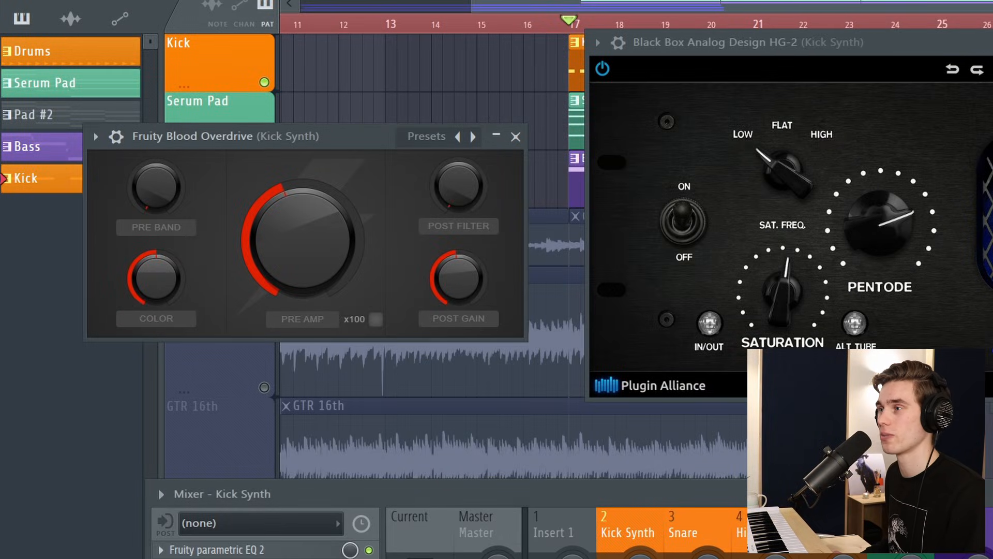
Step: Try more pre amp on Blood Overdrive and more pentode on the HG-2, and close both plugins
drag(332, 261, 335, 254)
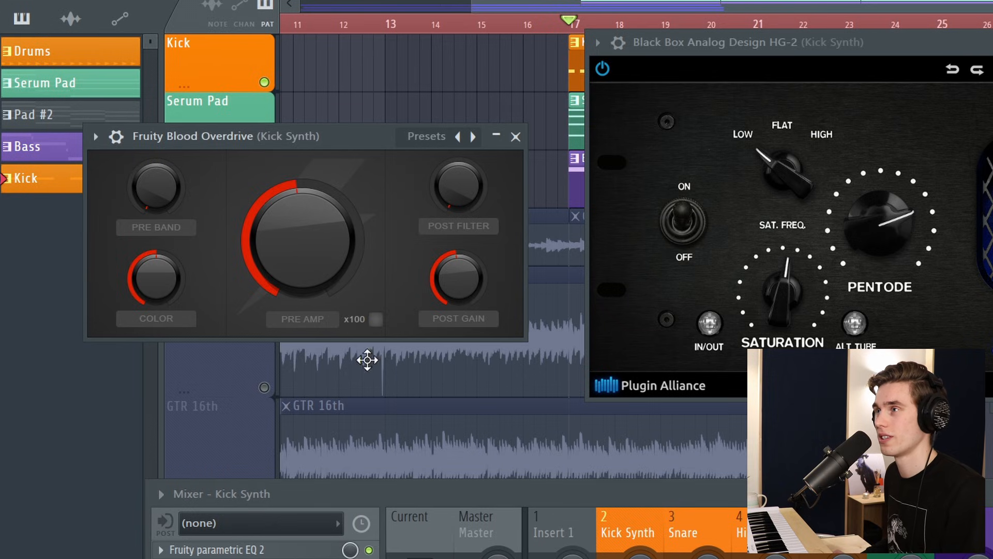
click(368, 557)
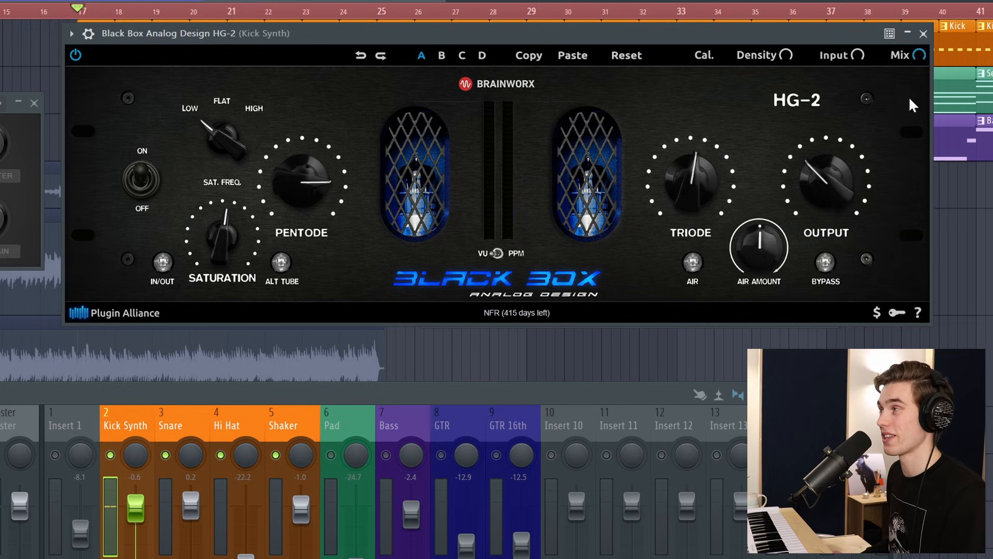
click(923, 34)
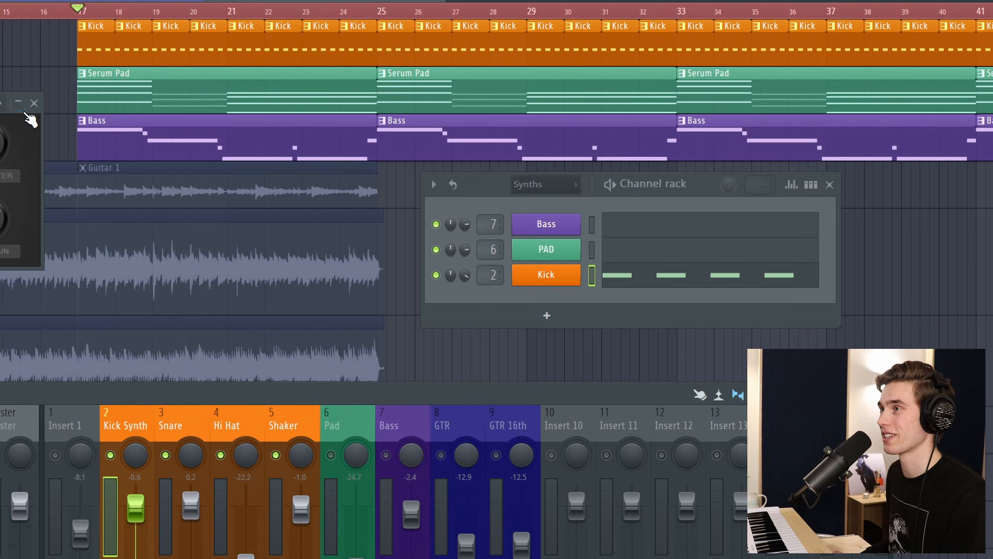
click(33, 102)
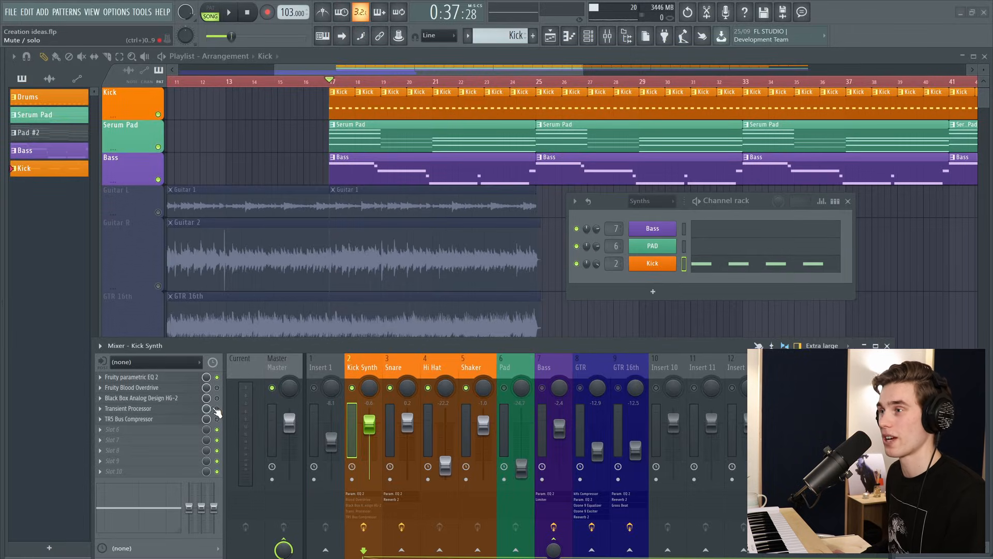
Step: Enable and open Transient Processor on the Kick Synth track, try its attack at 65%, return it to 0%, and close the plugin
click(177, 411)
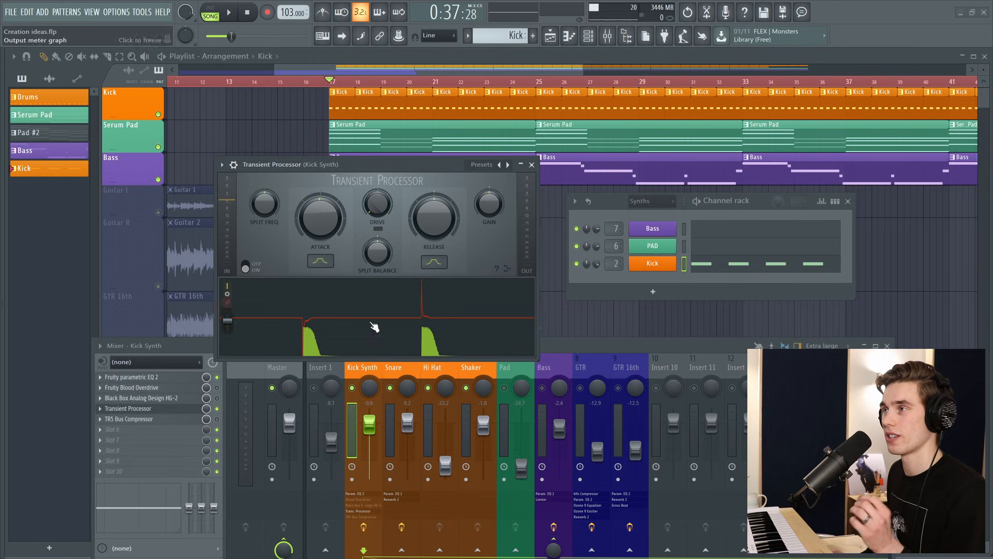
drag(392, 175, 386, 151)
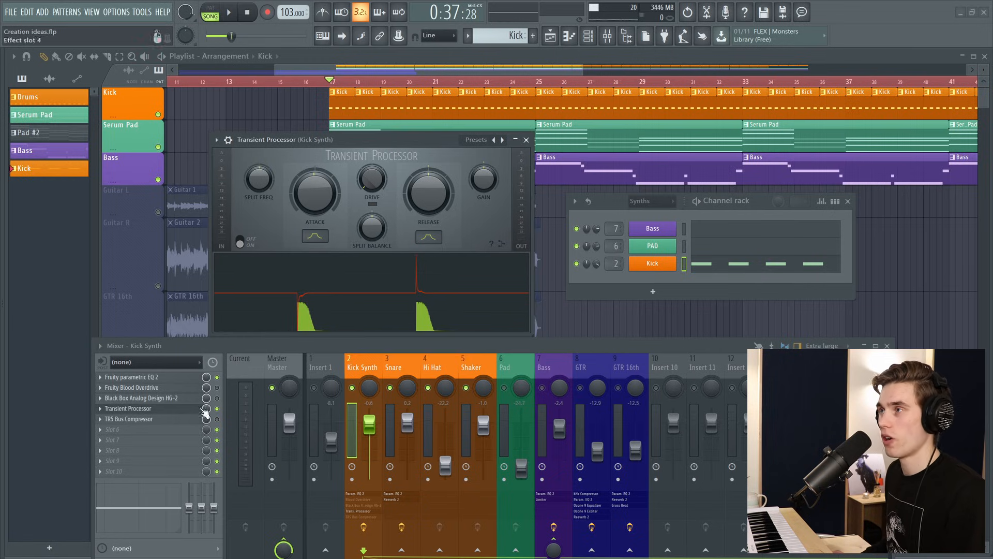
mouse_move(315, 188)
mouse_down()
mouse_move(315, 171)
mouse_move(315, 205)
mouse_move(313, 173)
mouse_up()
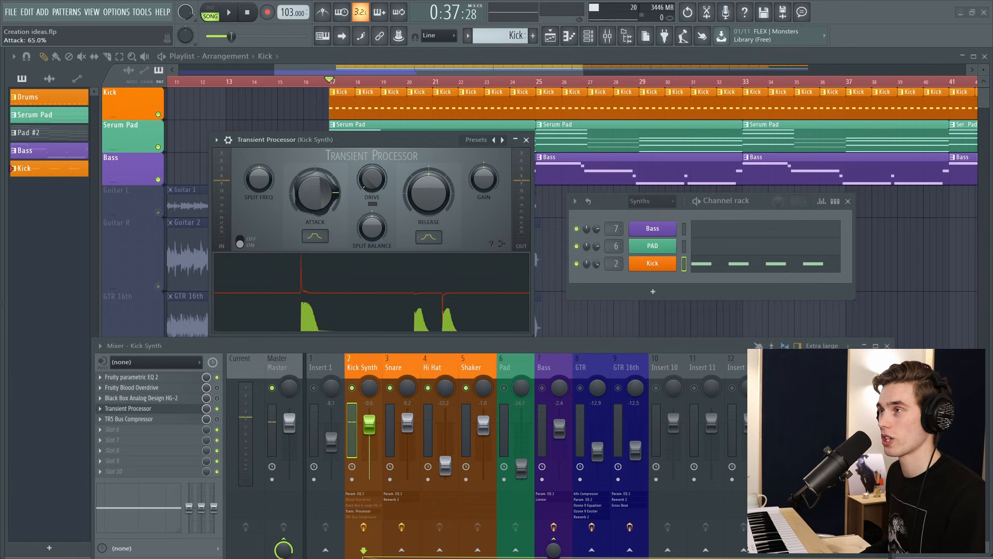
drag(313, 197, 313, 223)
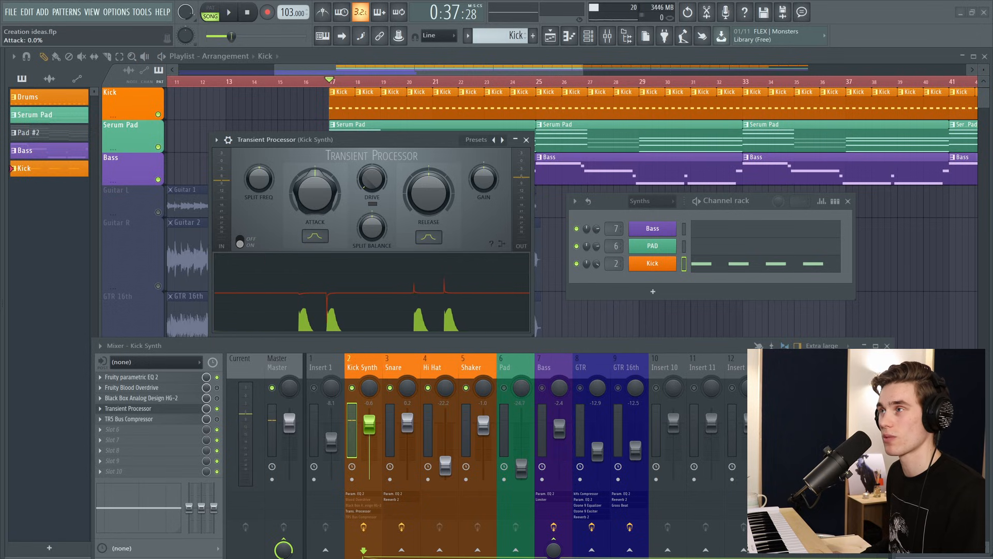
click(527, 139)
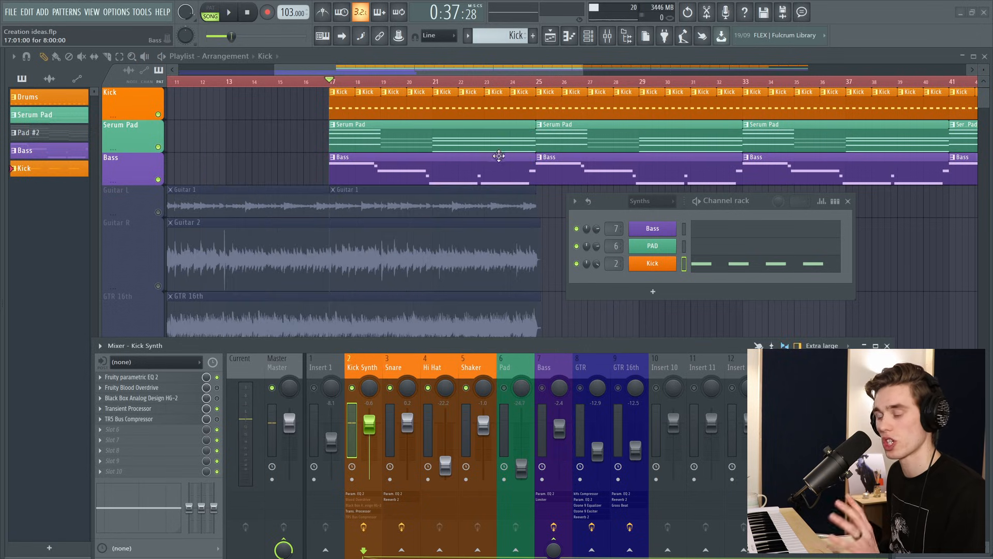
Step: Enable and open TR5 Bus Compressor on the Kick Synth track, reposition its window, and switch on its compression stage
click(161, 420)
drag(351, 67, 395, 154)
click(530, 273)
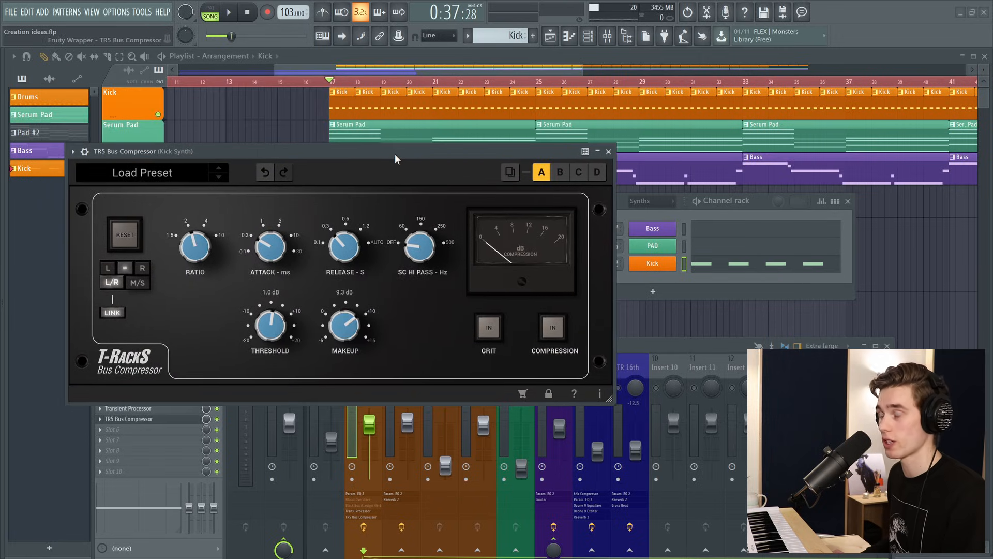
click(553, 328)
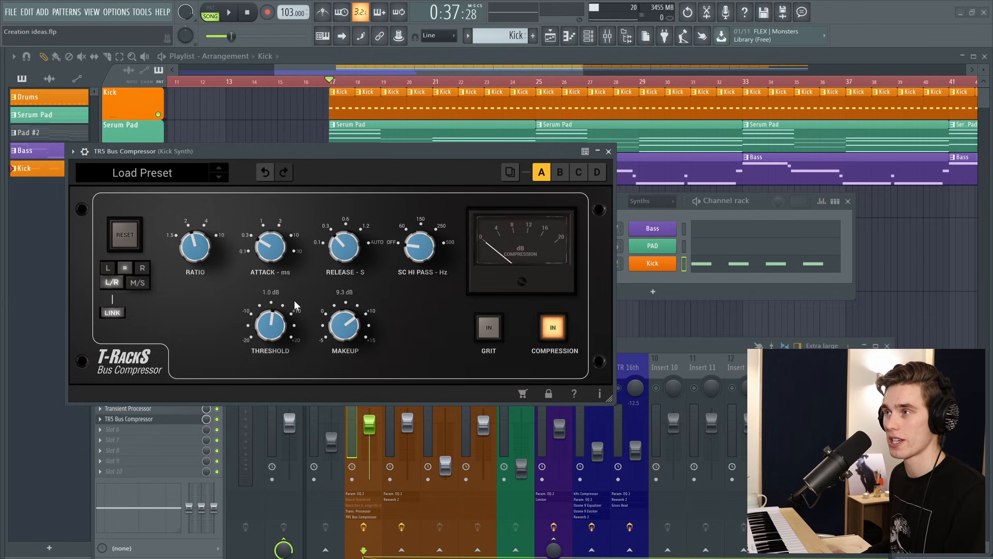
Step: Try a slower attack on the bus compressor, bring the attack back down, and close the plugin
drag(271, 241, 304, 169)
drag(270, 247, 258, 306)
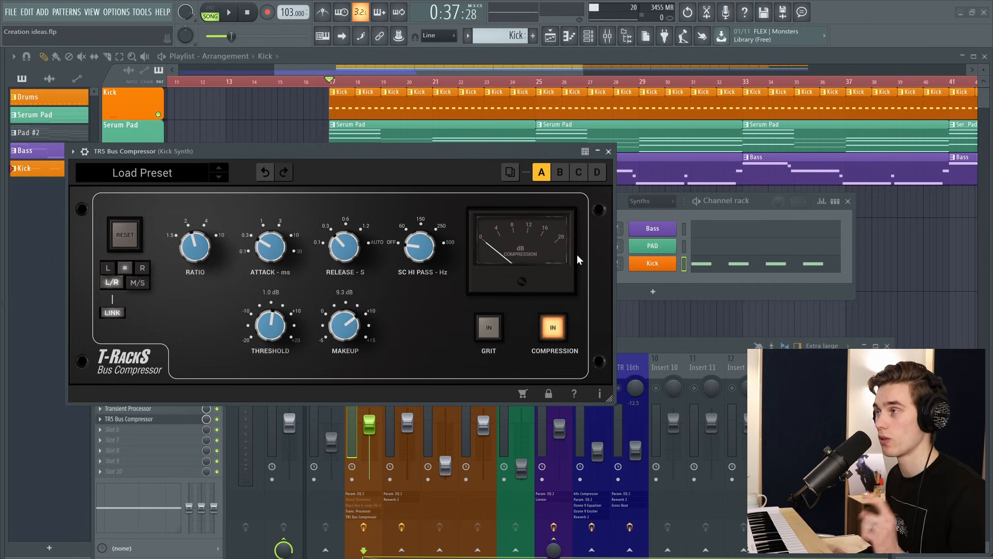
click(609, 152)
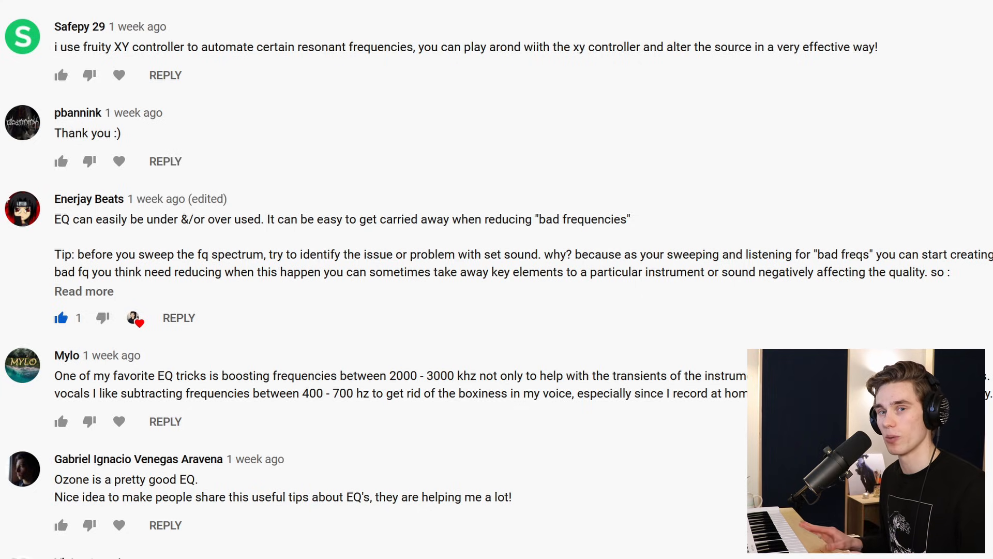
Step: Look through the viewer comments on the YouTube video about left and right channel EQ and return to the start of its page
scroll(776, 275, up, 15)
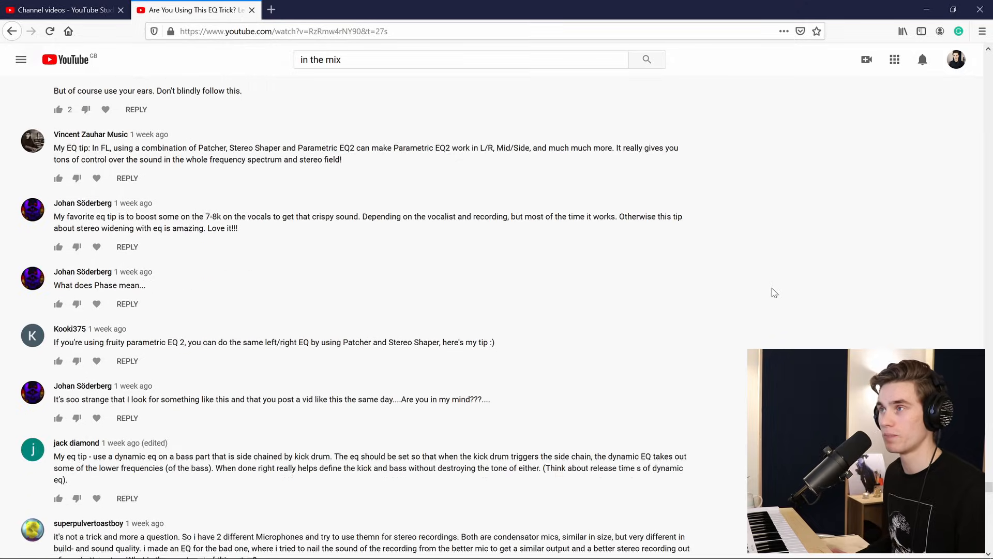
scroll(771, 293, up, 20)
drag(990, 462, 989, 58)
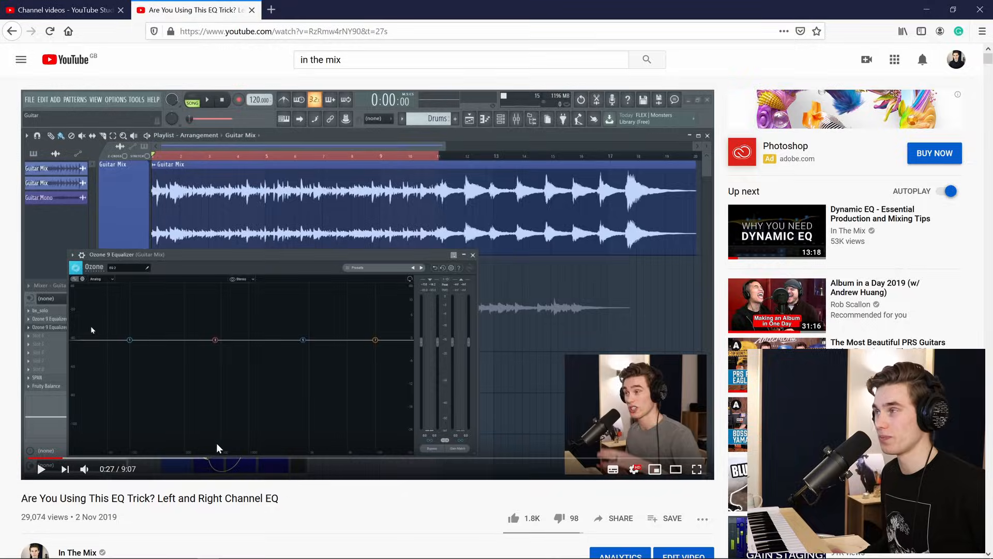